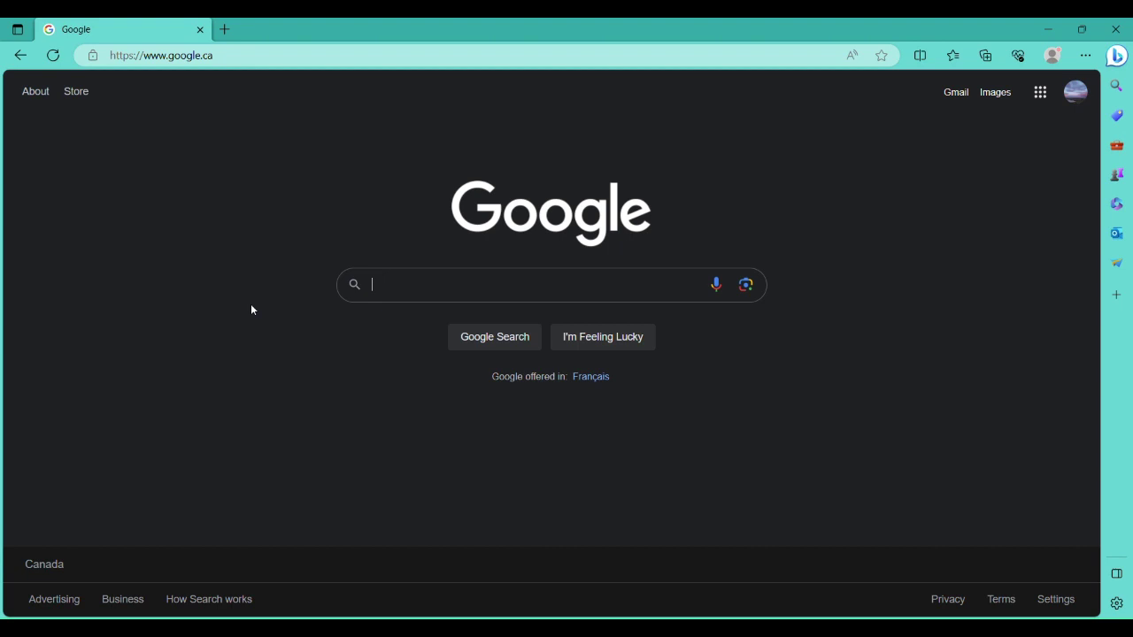
Search Google for 'stellarium'
type("stell")
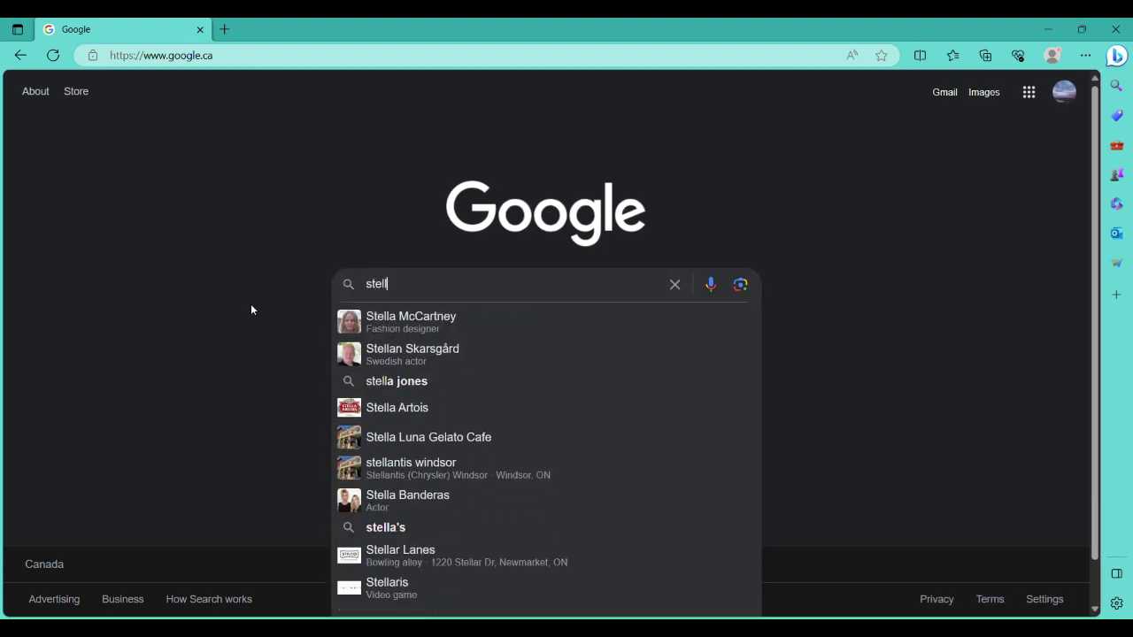
type("arium")
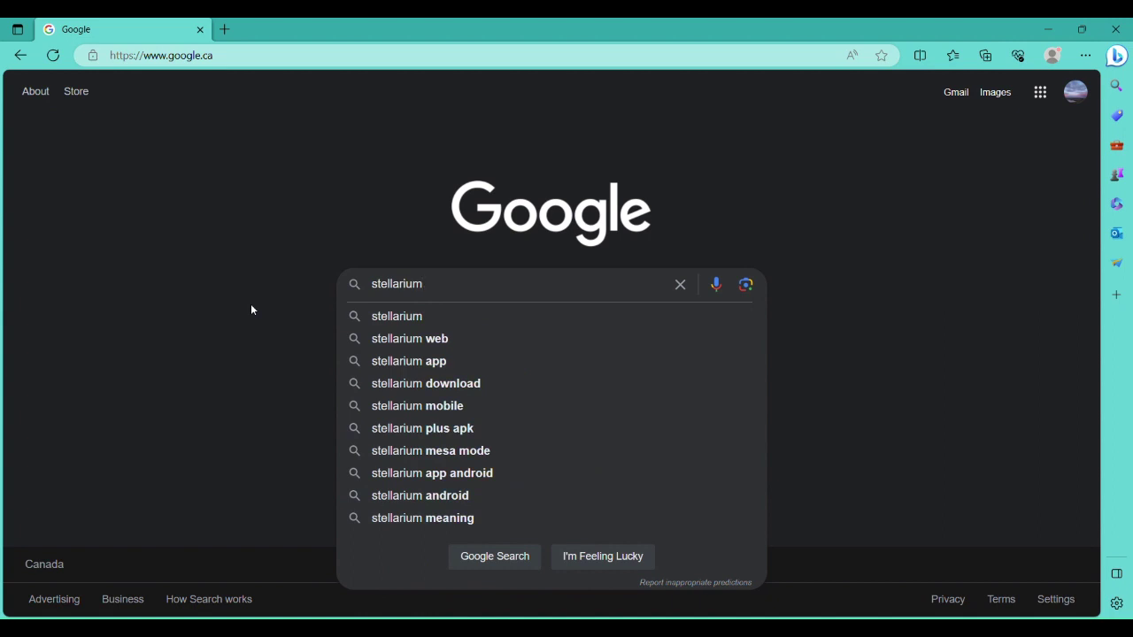
key("Return")
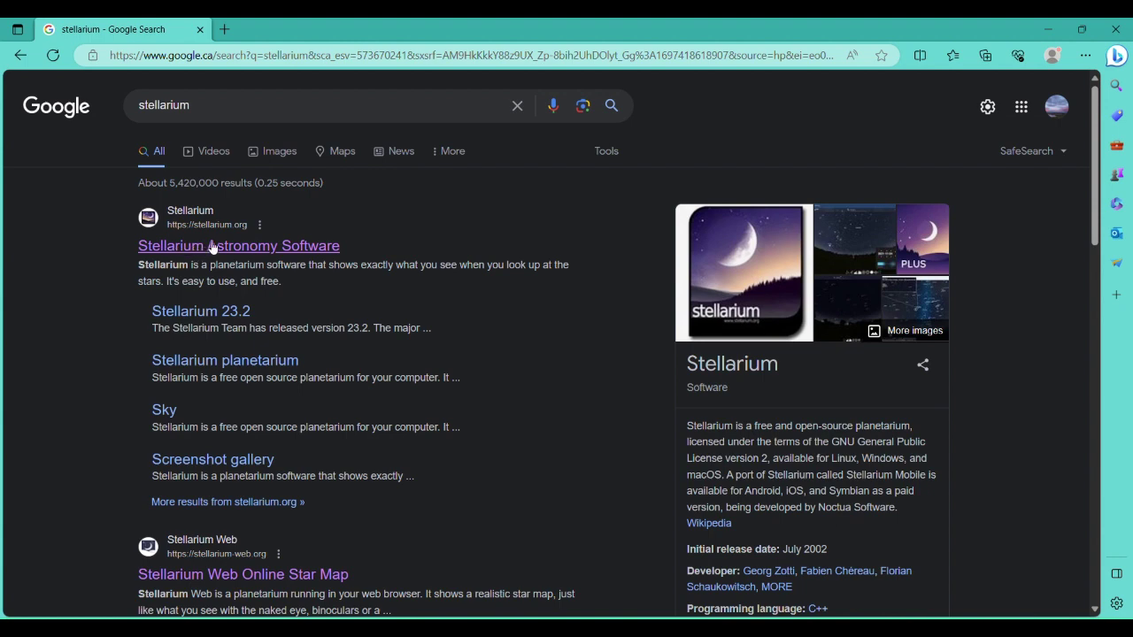
Open the Stellarium Astronomy Software site and launch Stellarium Web from its header
left_click(264, 249)
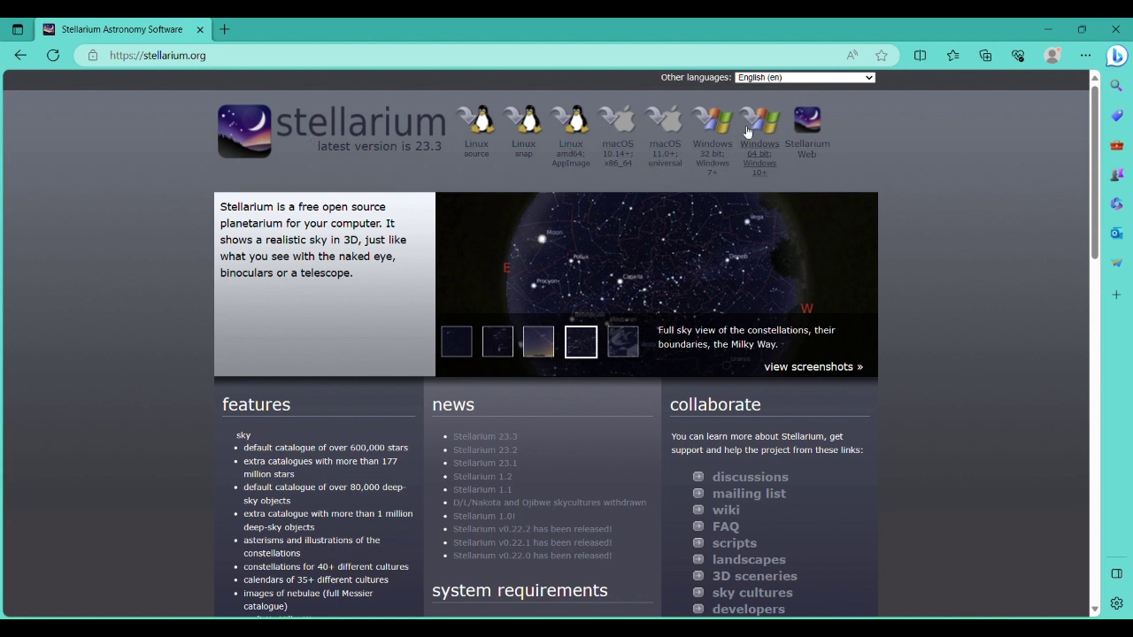
left_click(806, 144)
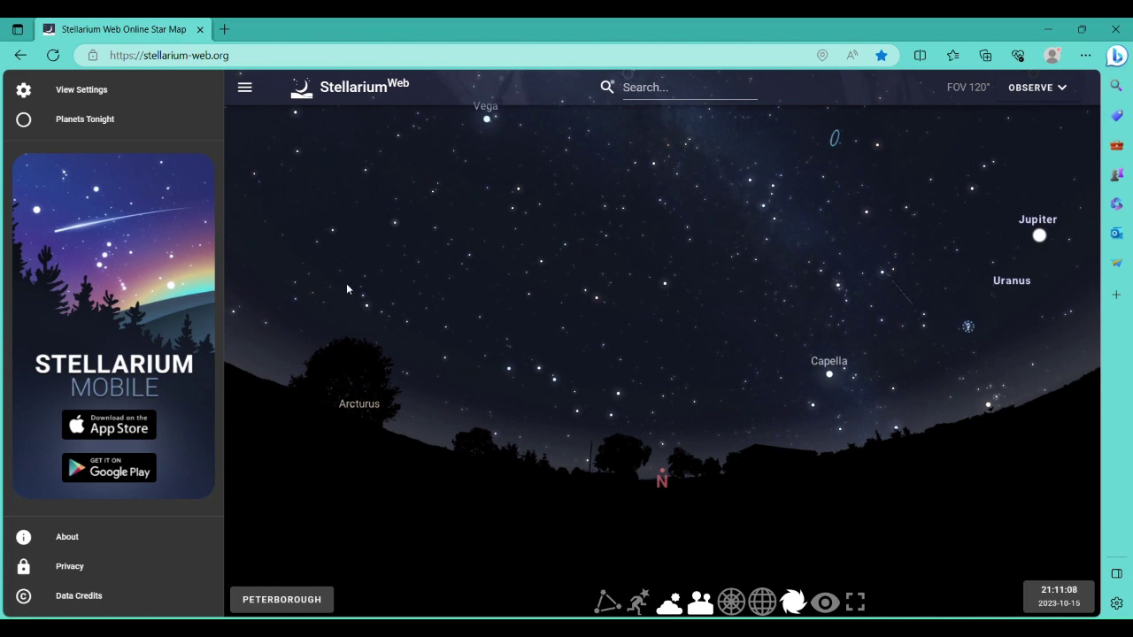
Close the side menu and turn on constellation lines, names and artwork
left_click(244, 90)
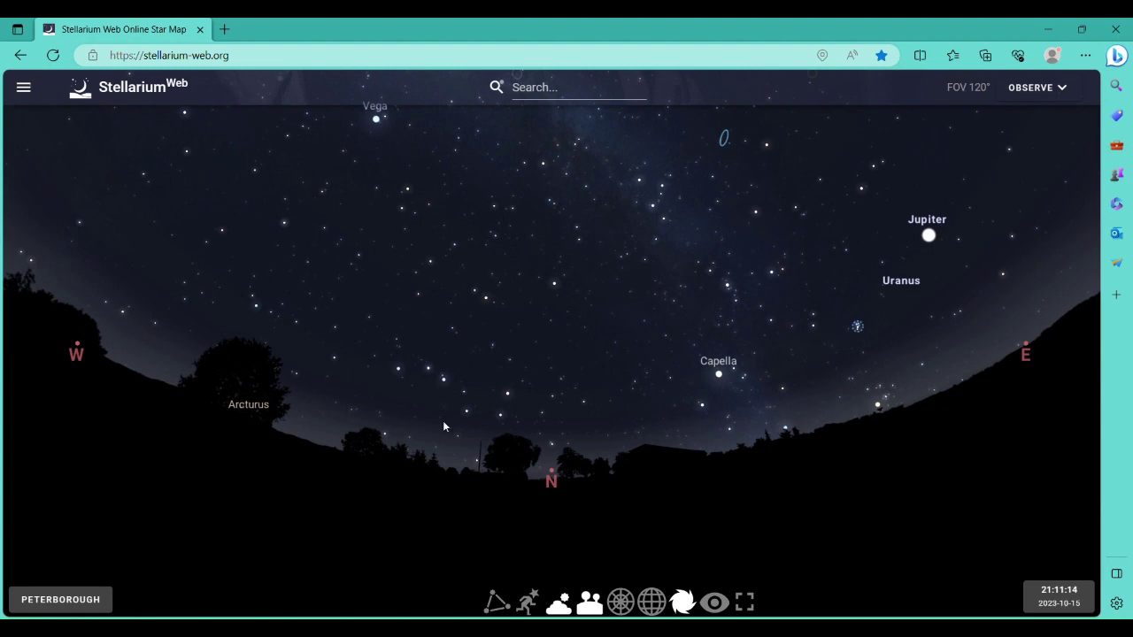
left_click(497, 603)
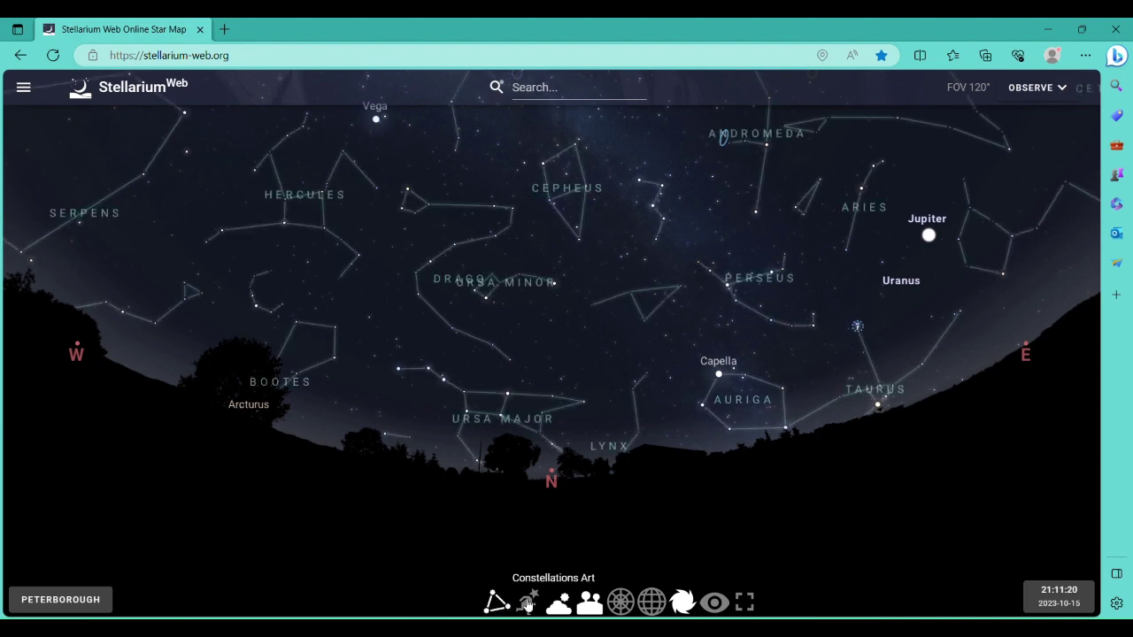
left_click(527, 602)
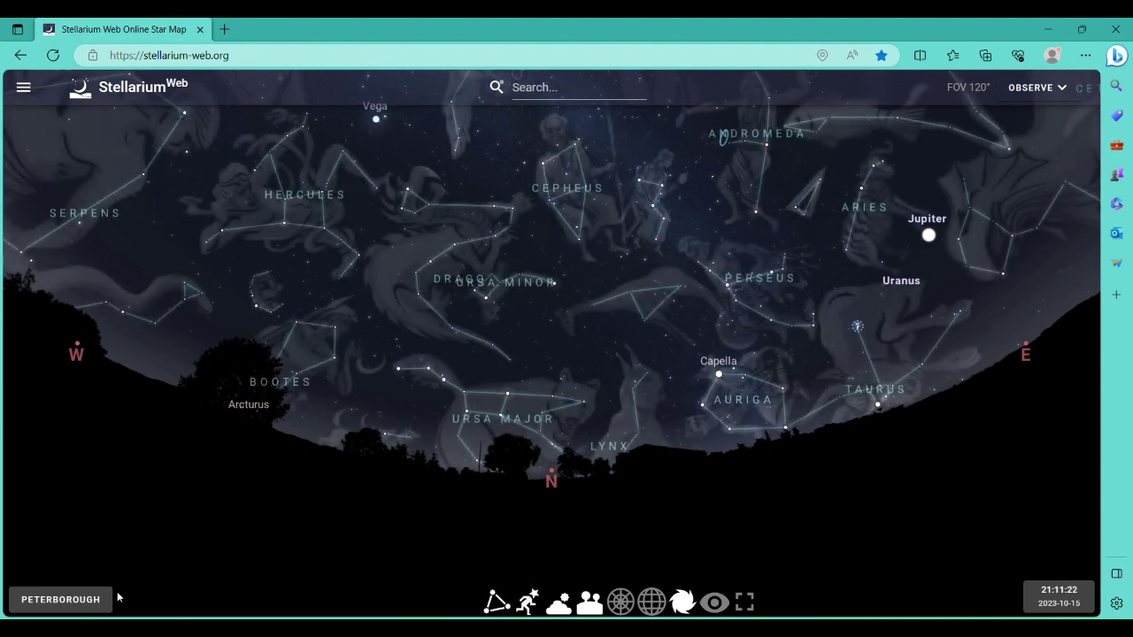
Change the observing location from Peterborough to Jerusalem, Israel
left_click(82, 607)
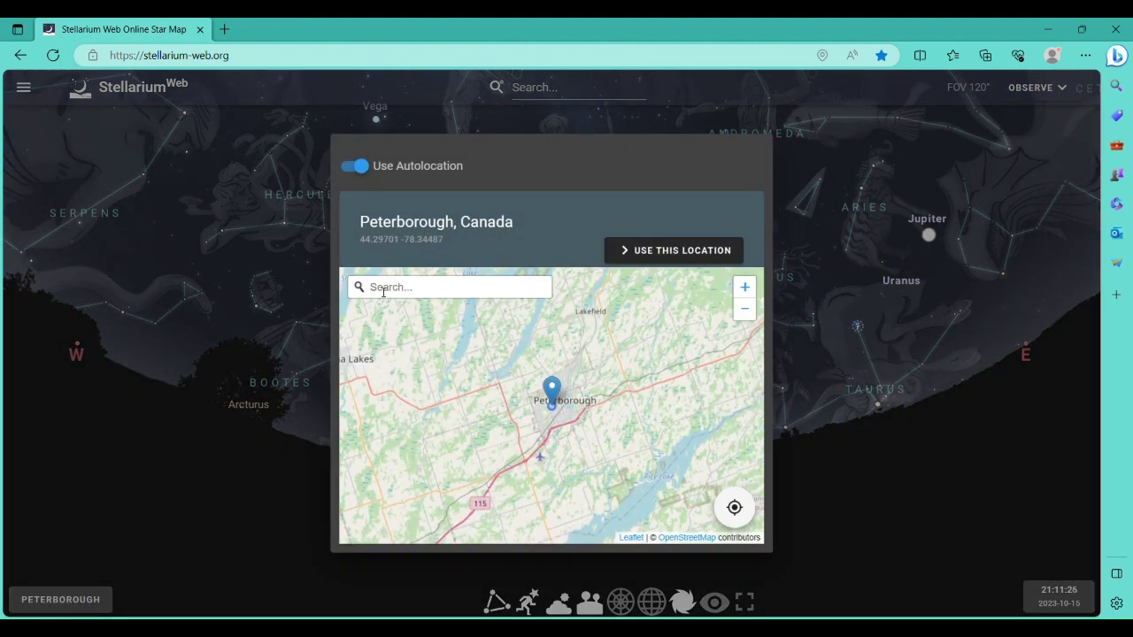
type("Jerusalem")
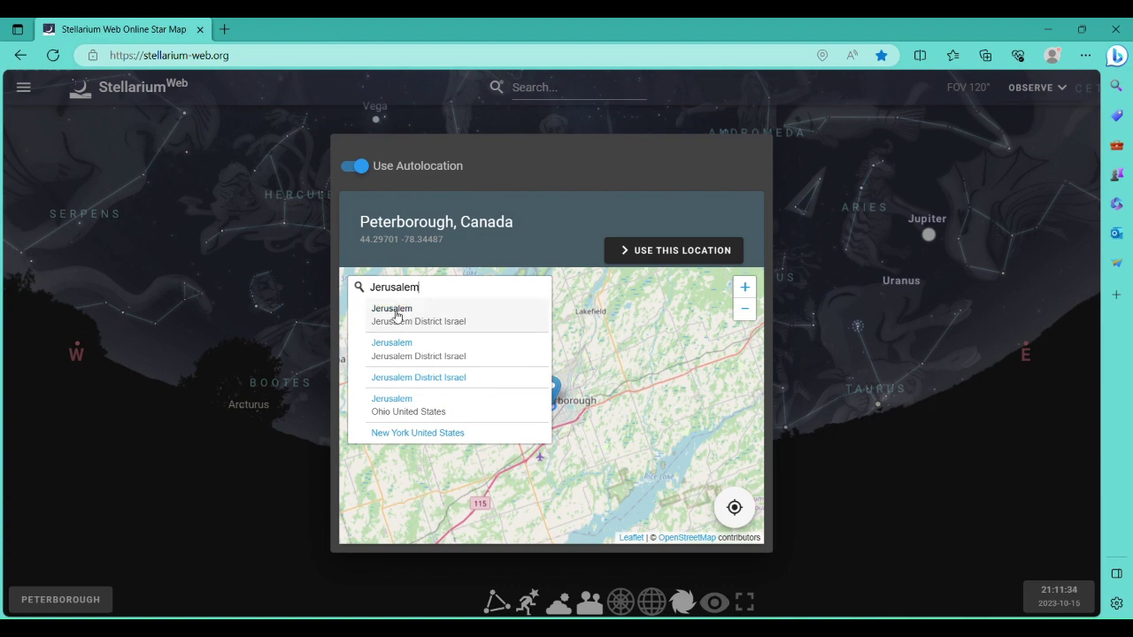
left_click(396, 315)
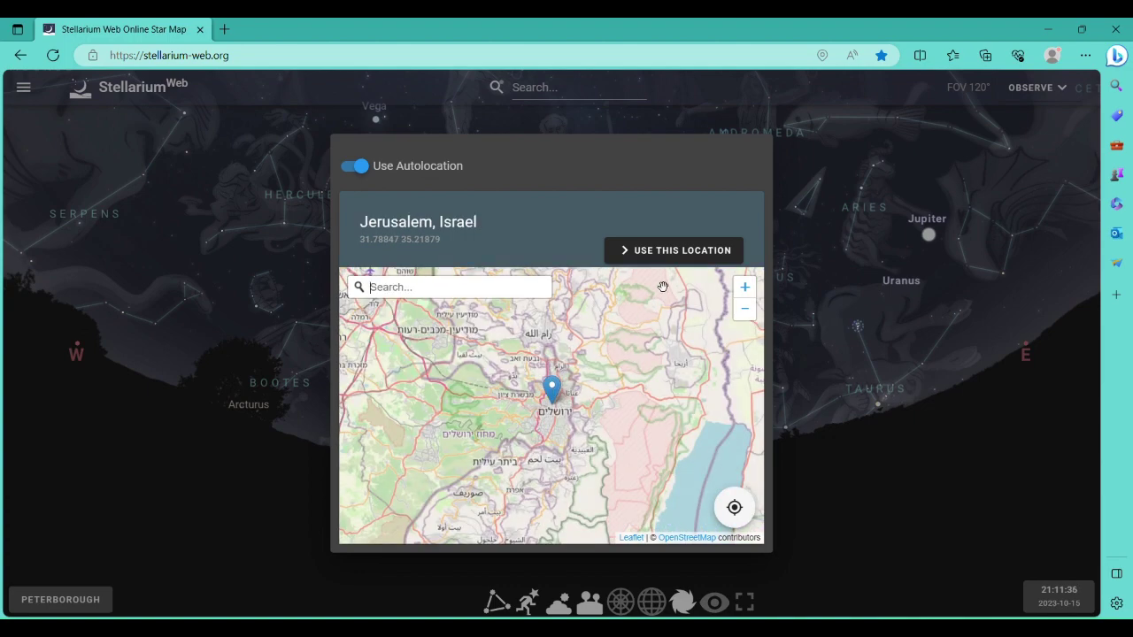
left_click(664, 253)
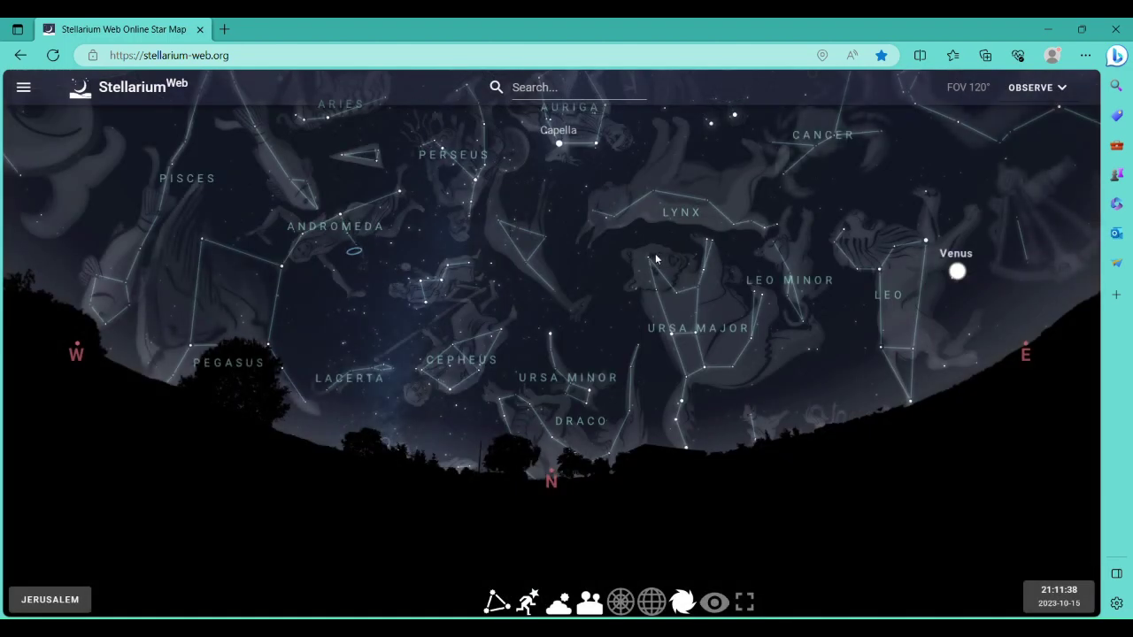
Switch the atmosphere off, then hide and restore the landscape ground
left_click(560, 605)
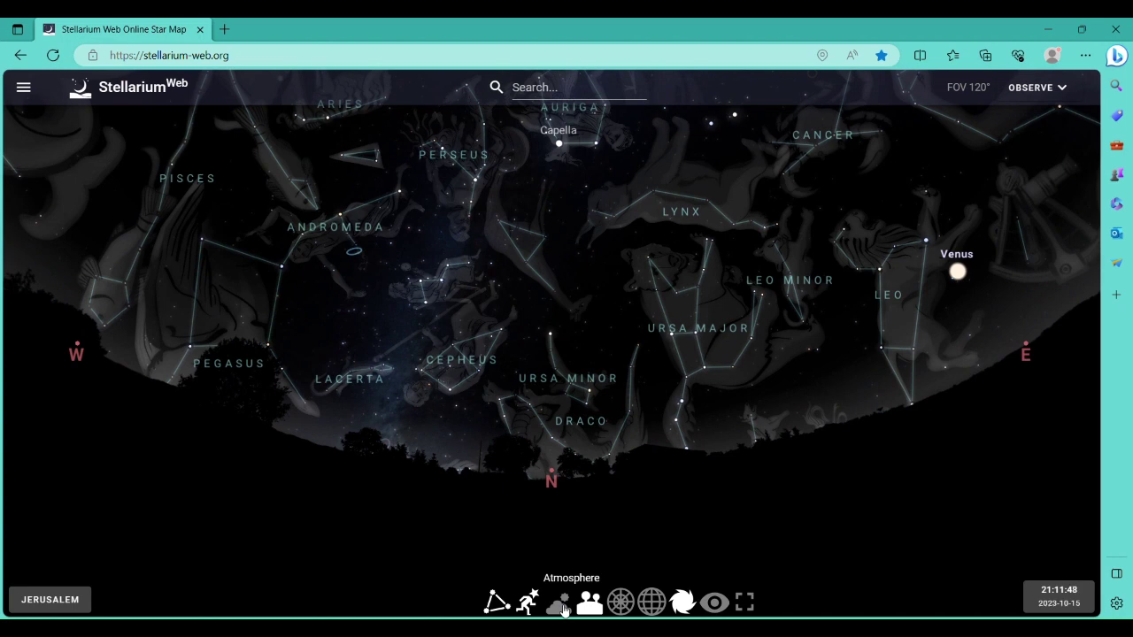
left_click(590, 604)
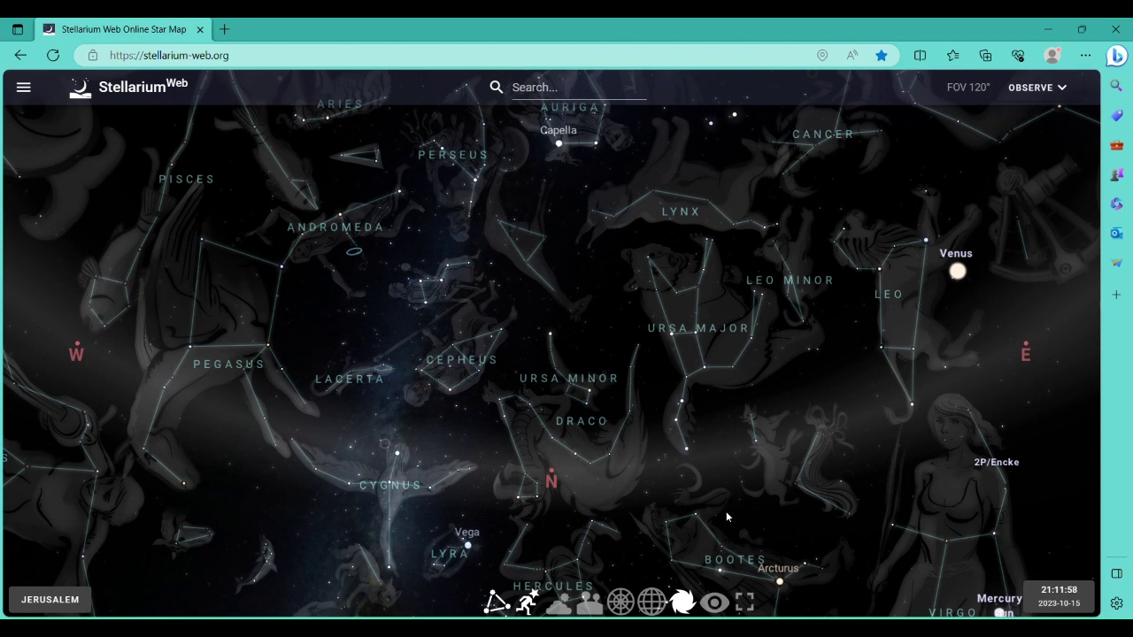
left_click(591, 605)
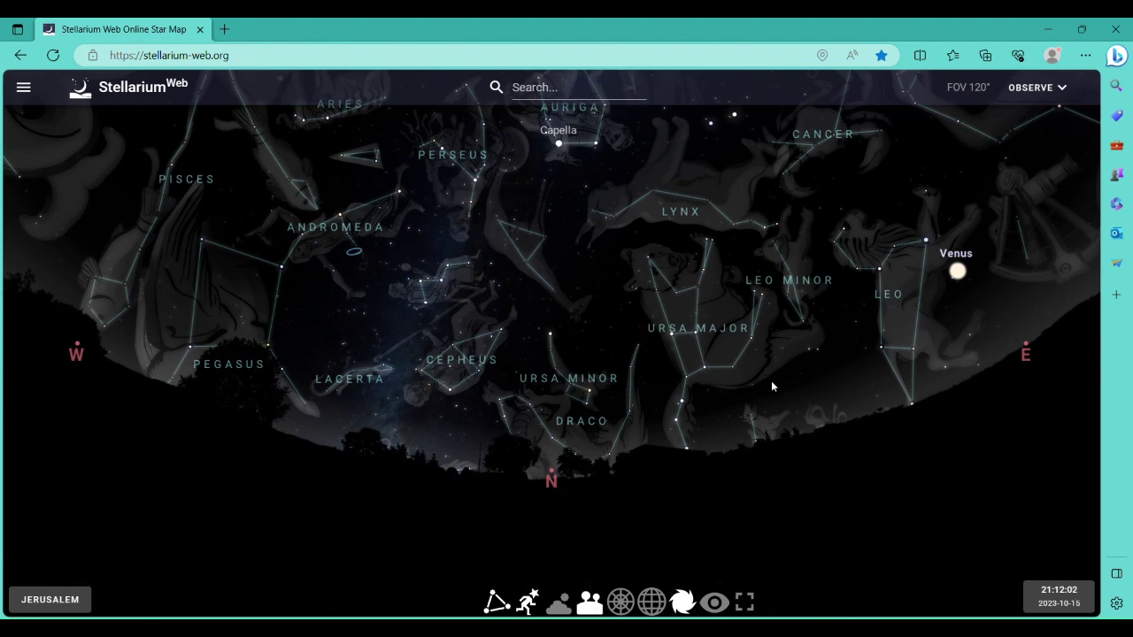
Zoom and pan the sky to bring Venus, Leo, Gemini and Auriga into view
scroll(470, 519, "up", 3)
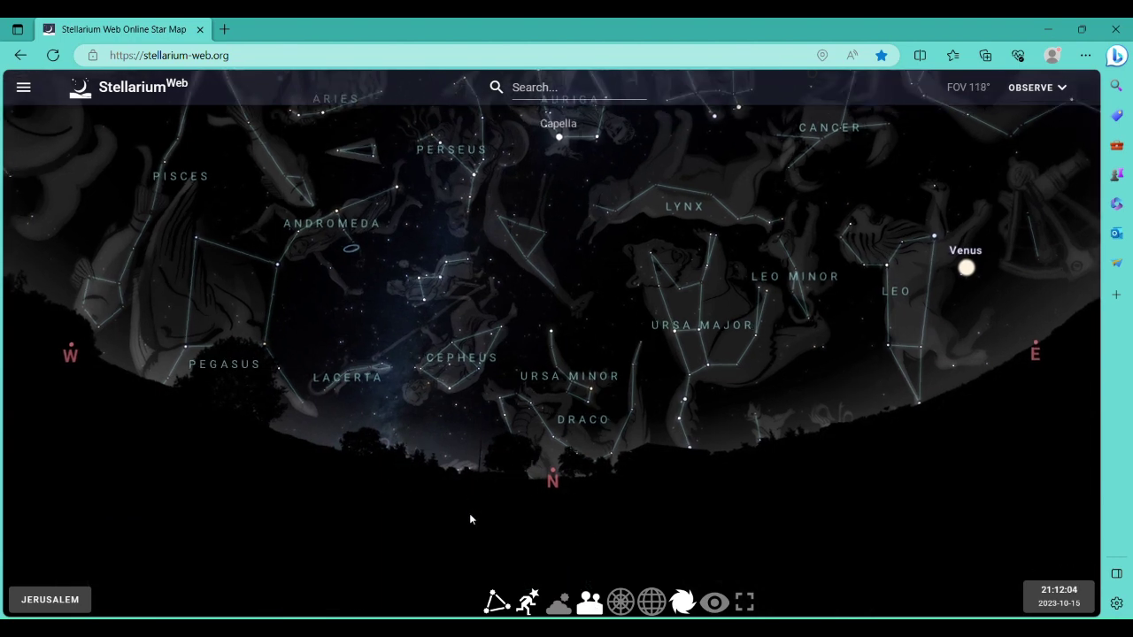
scroll(470, 519, "up", 3)
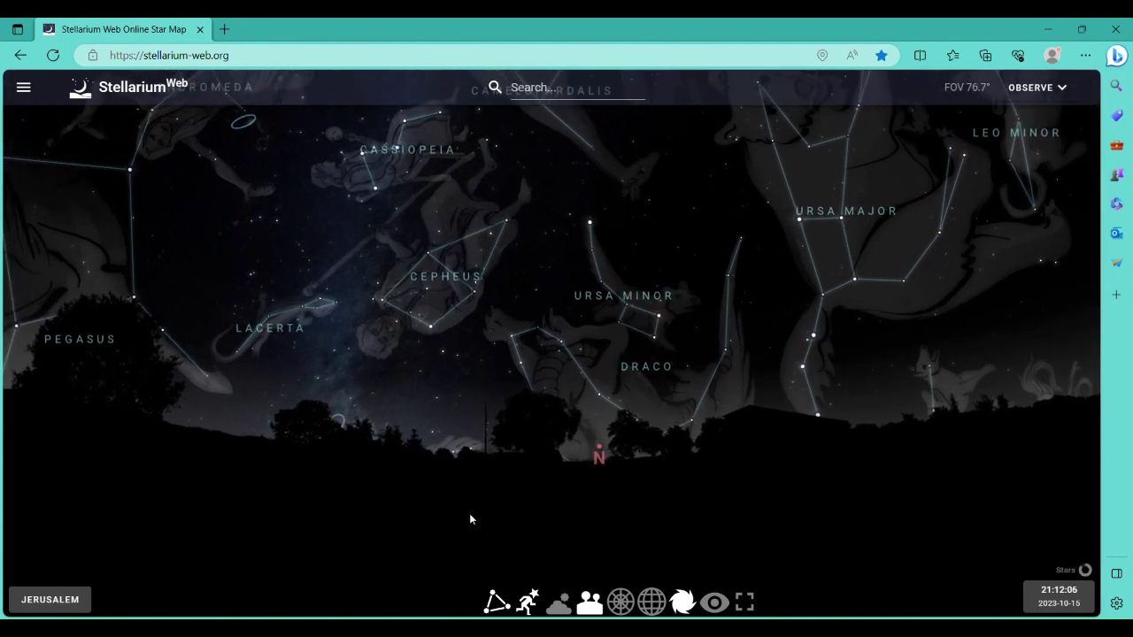
scroll(470, 520, "up", 2)
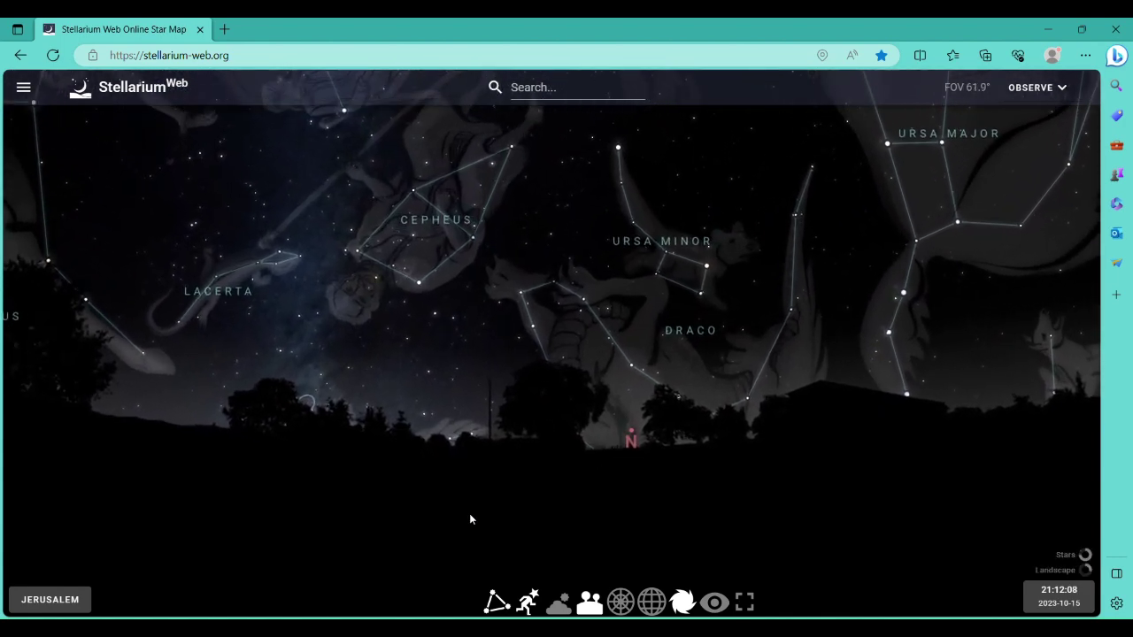
scroll(470, 520, "down", 2)
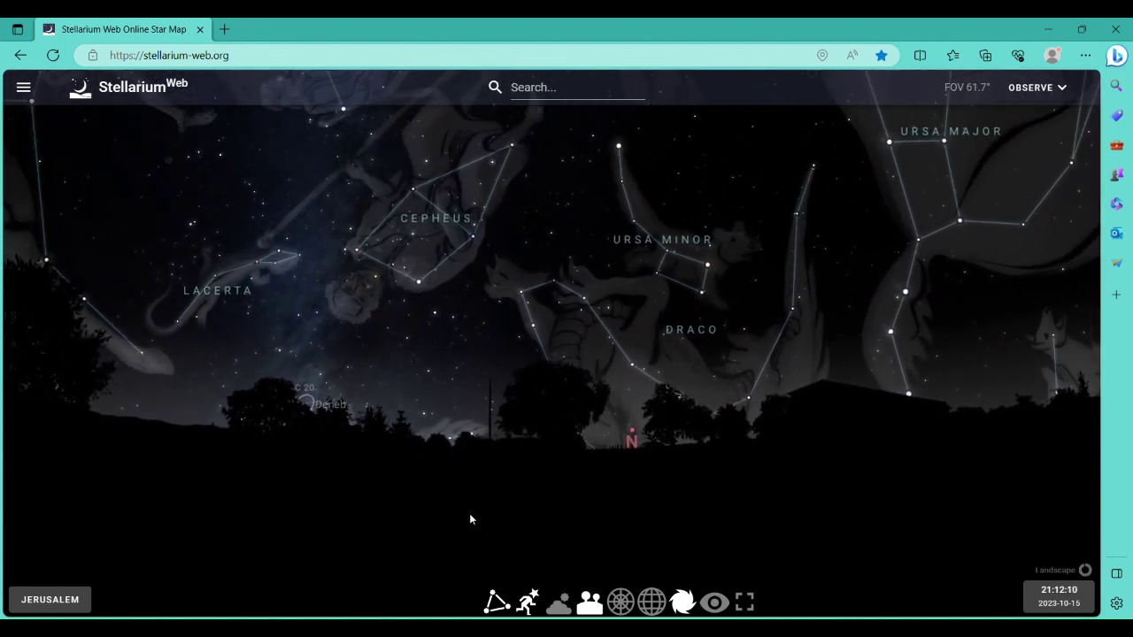
scroll(470, 519, "down", 5)
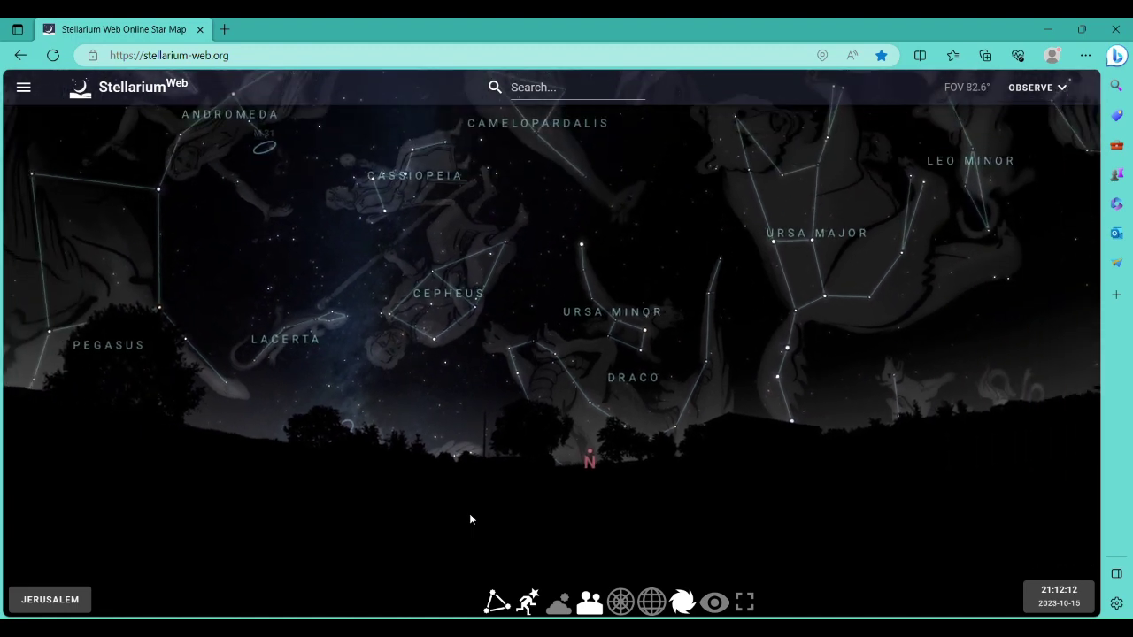
scroll(470, 520, "up", 2)
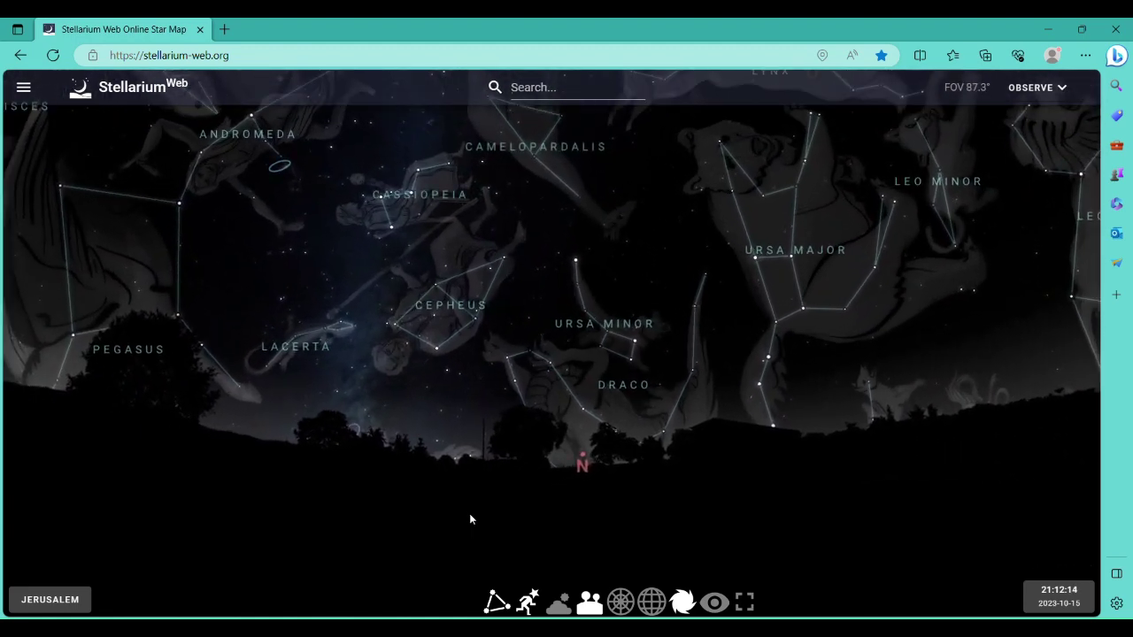
scroll(549, 300, "down", 1)
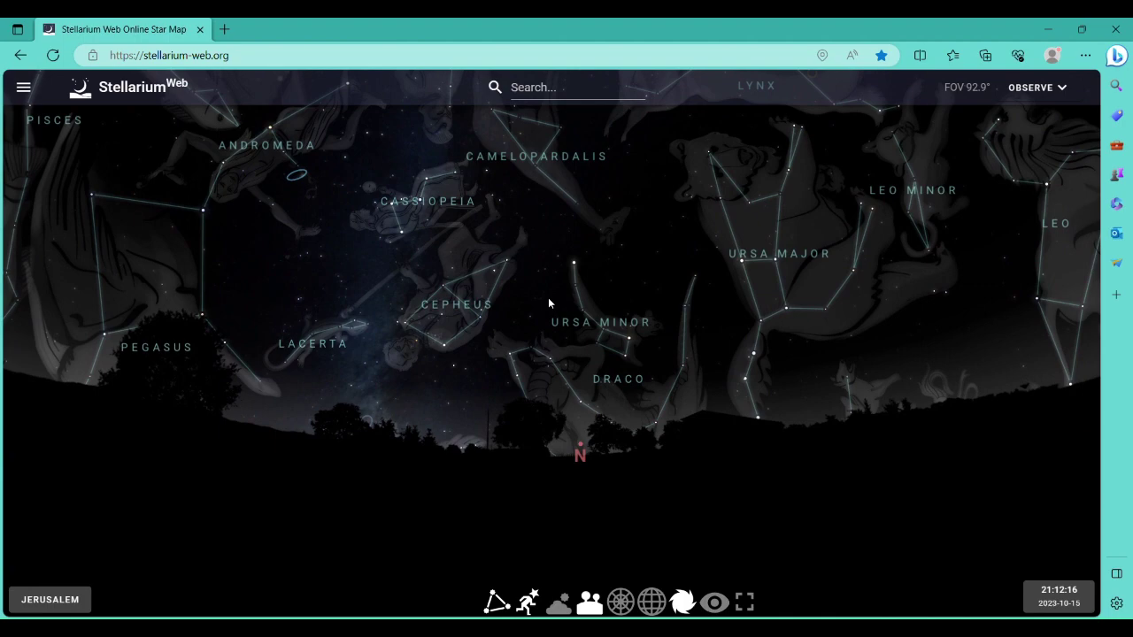
left_click_drag(548, 303, 439, 498)
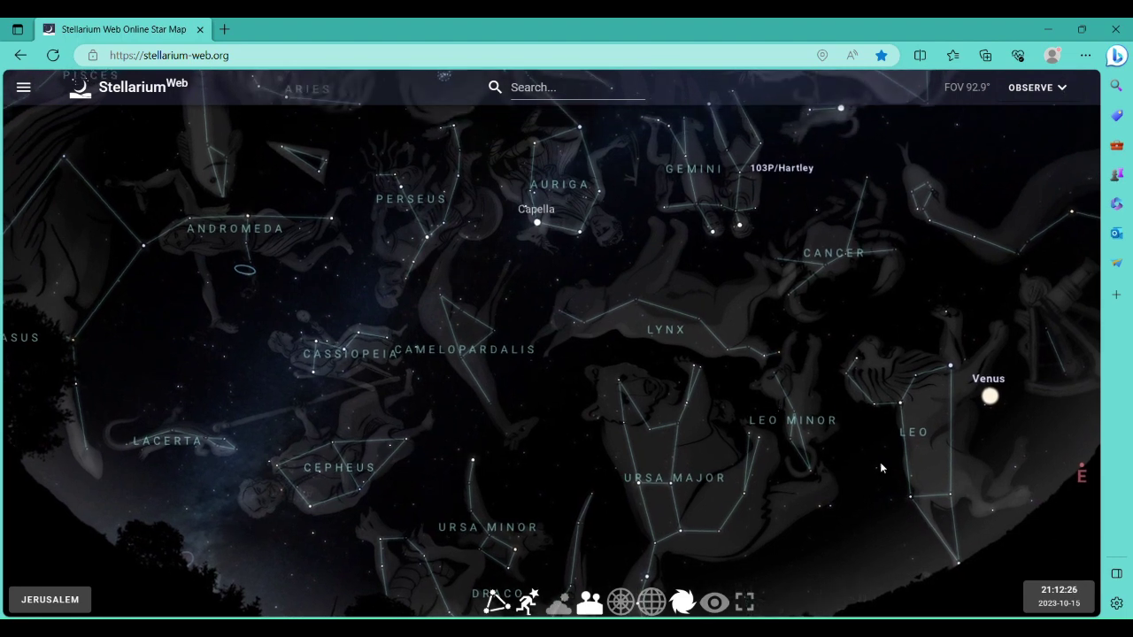
Set the year in the date and time panel to 2019
left_click(1059, 596)
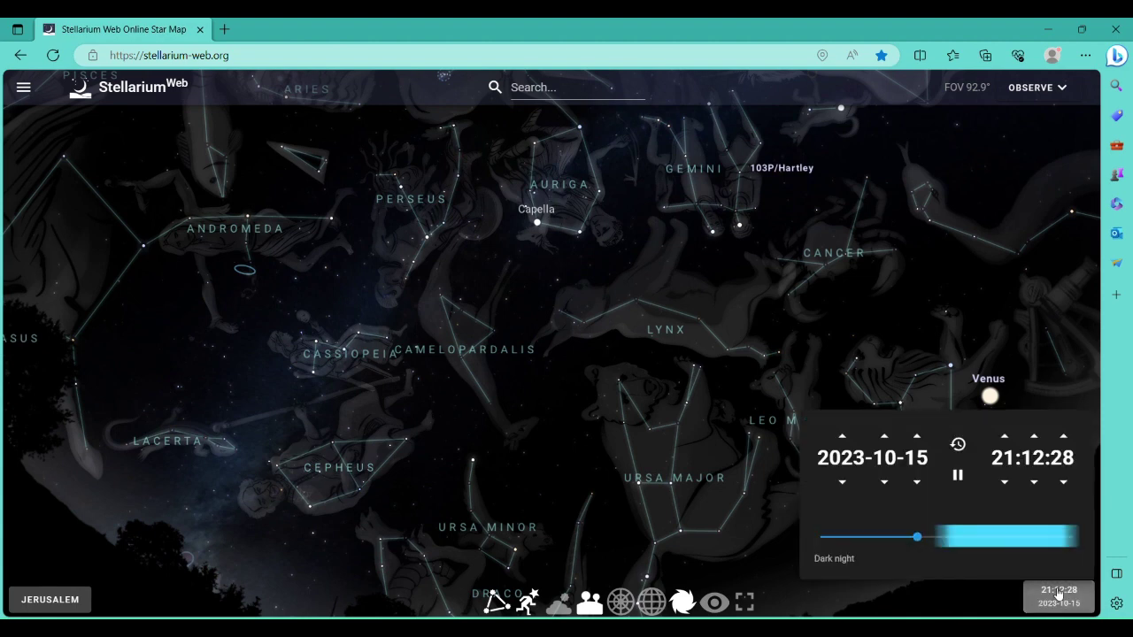
left_click(842, 482)
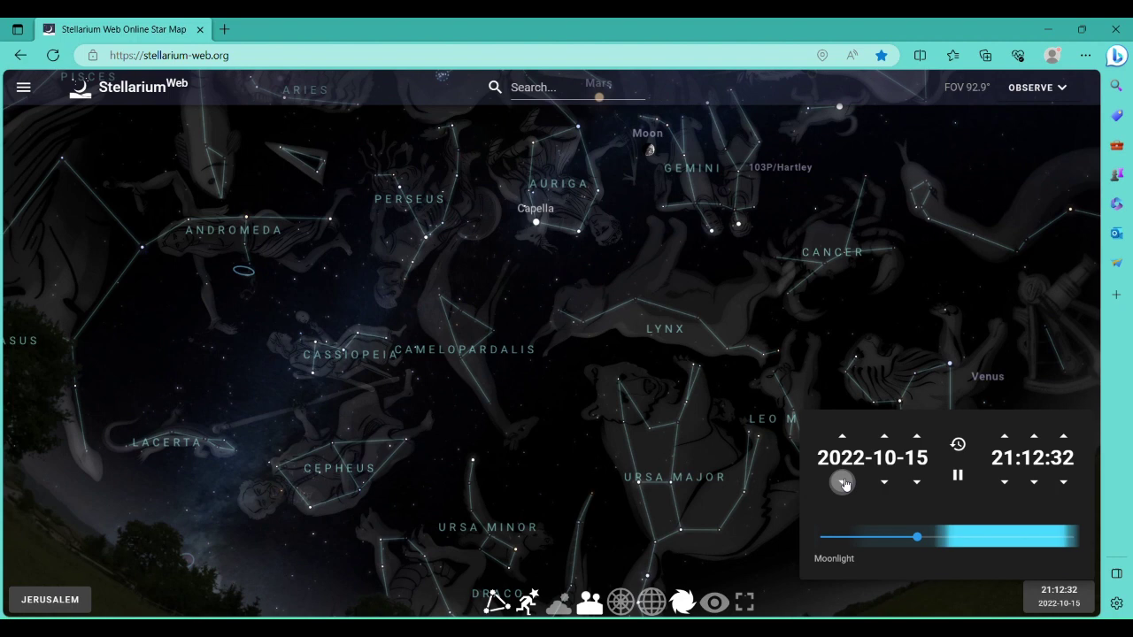
left_click(843, 483)
left_click(843, 483)
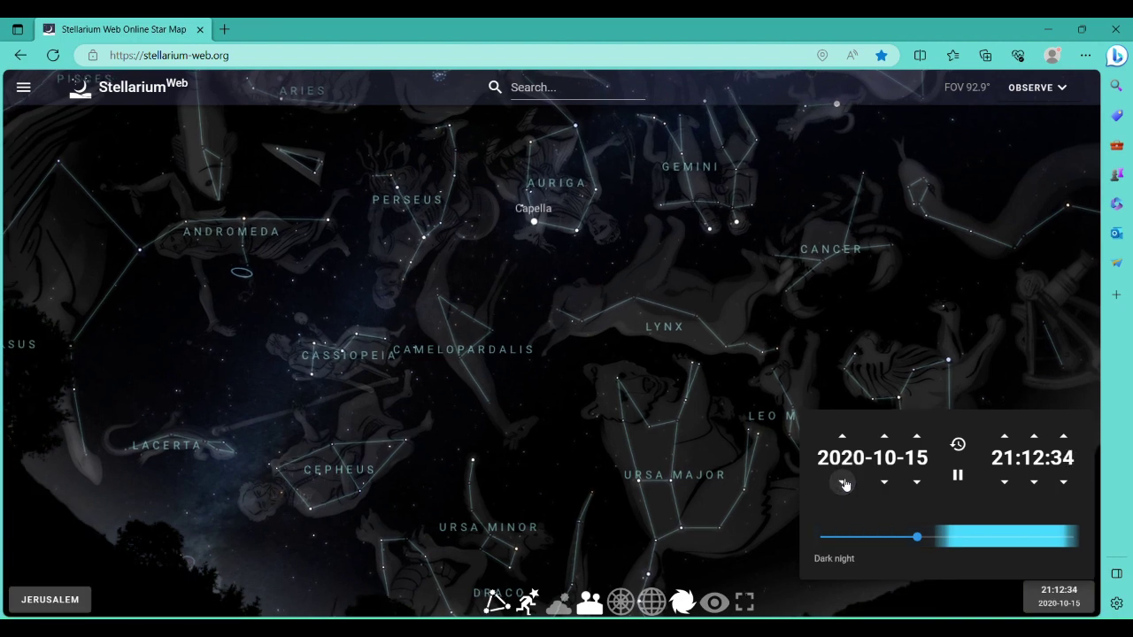
left_click(842, 483)
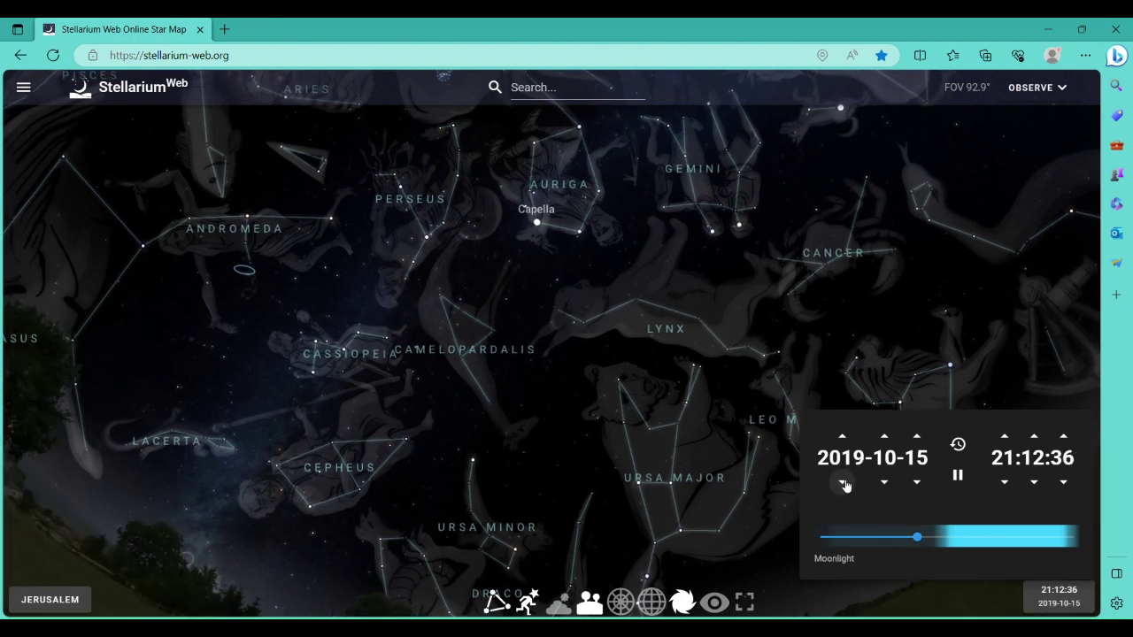
left_click(843, 482)
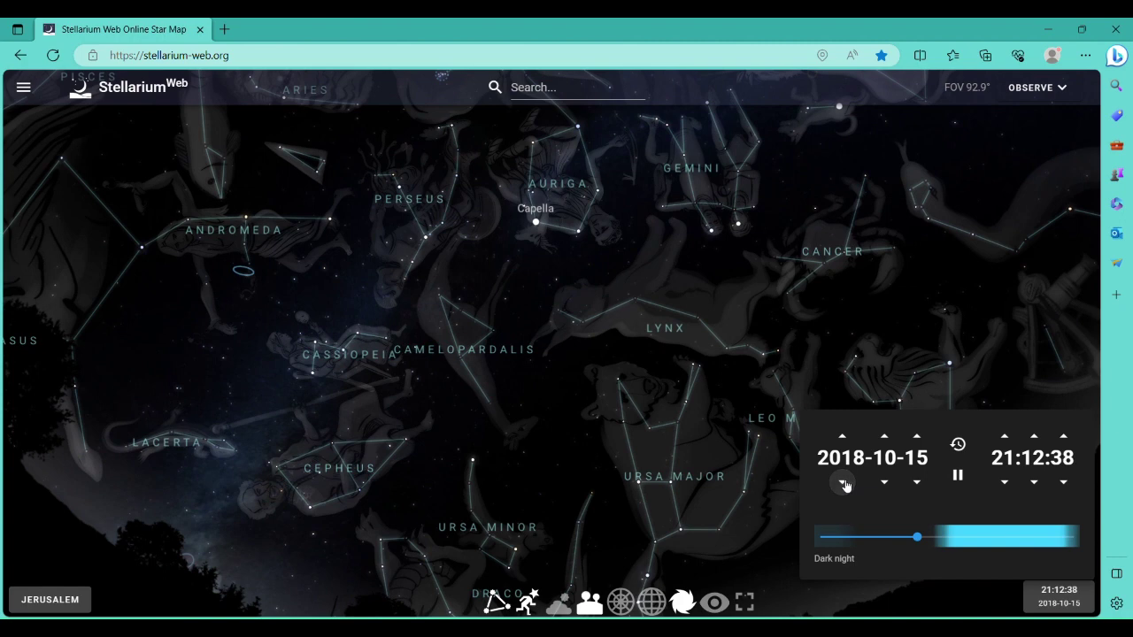
left_click(842, 483)
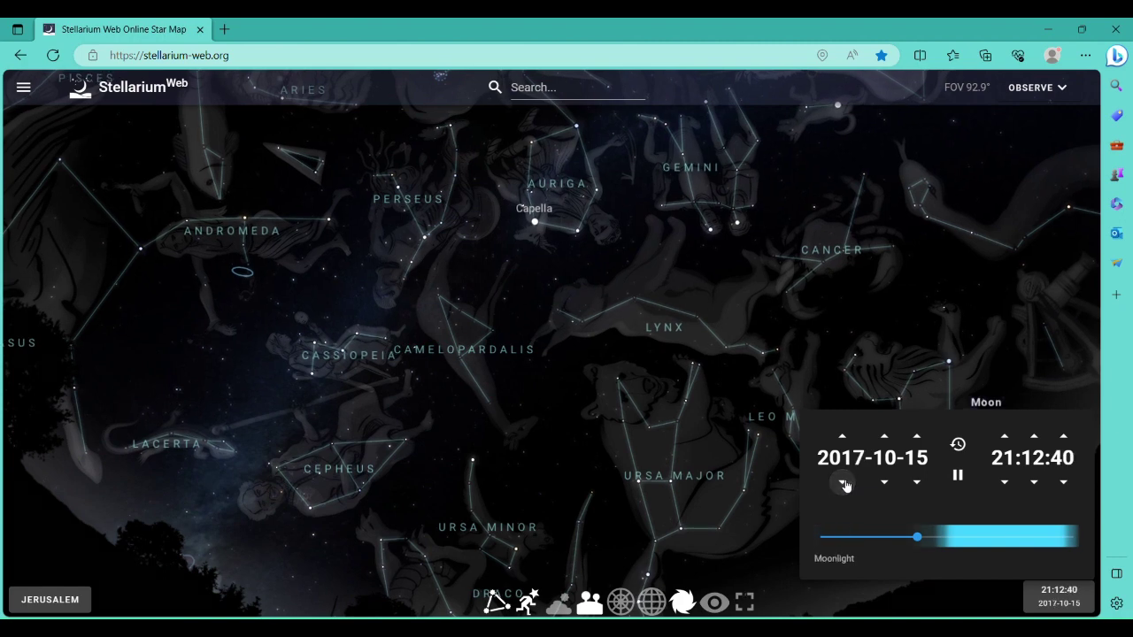
left_click(843, 436)
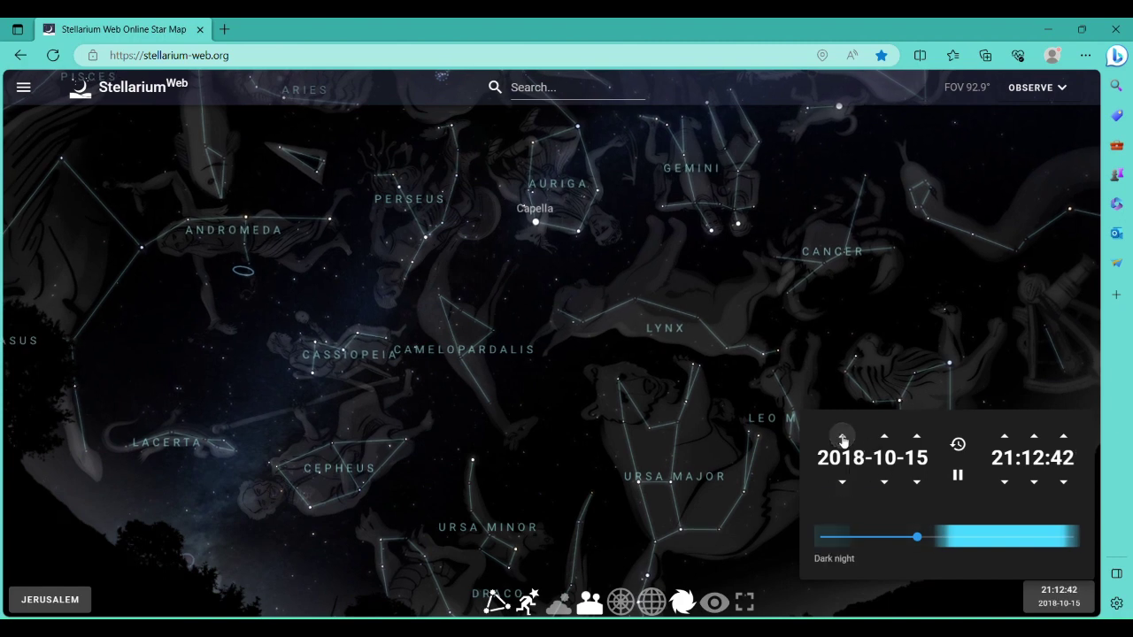
left_click(843, 436)
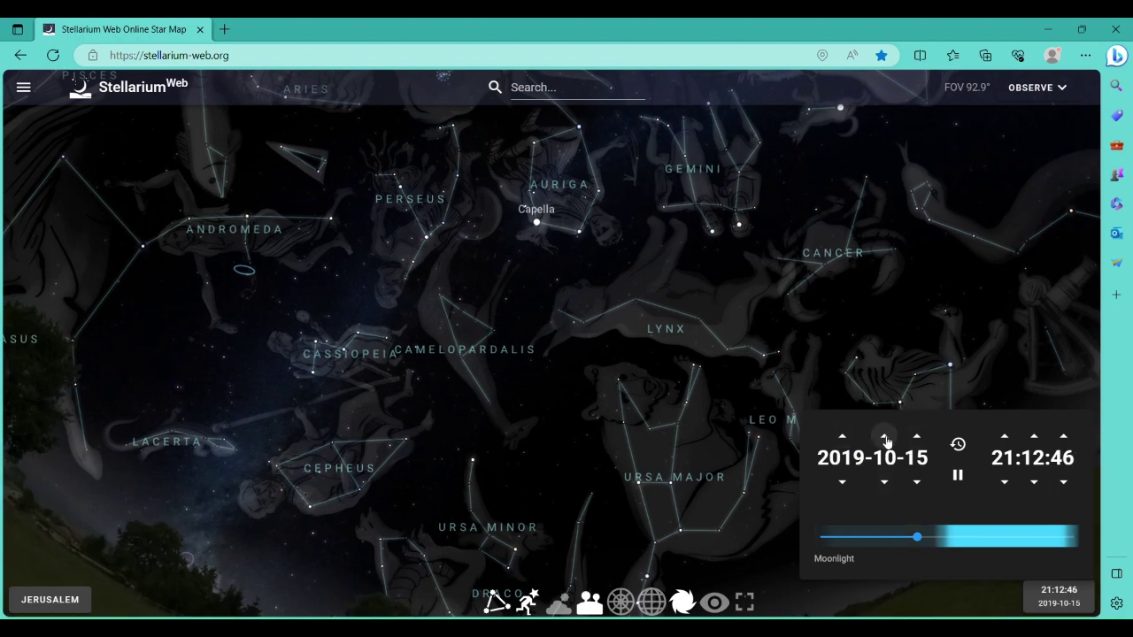
Advance the date to 2019-12-25 and the clock to 23:13
left_click(885, 436)
left_click(884, 436)
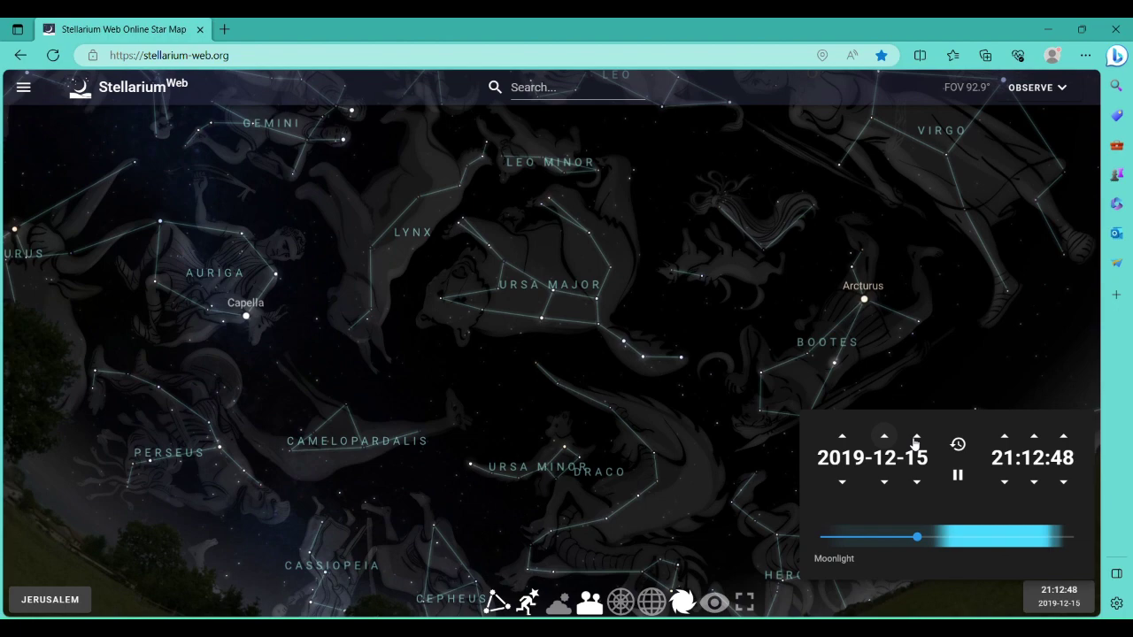
left_click(916, 436)
left_click(916, 436)
left_click(916, 436)
left_click(916, 436)
left_click(916, 436)
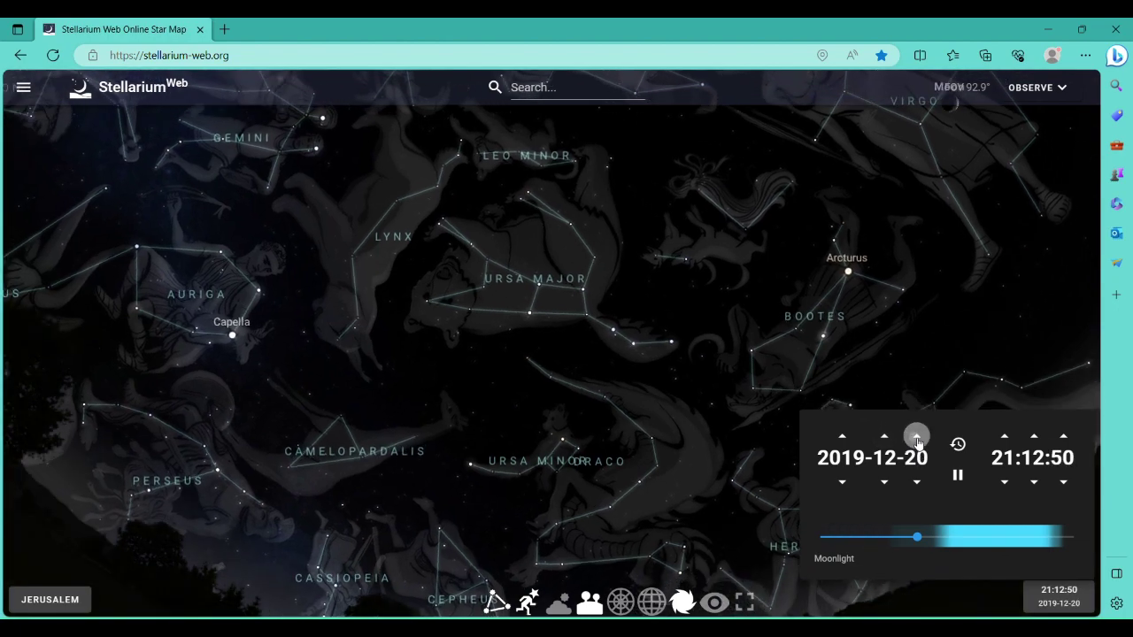
left_click(916, 436)
left_click(916, 436)
left_click(916, 436)
left_click(916, 436)
left_click(916, 436)
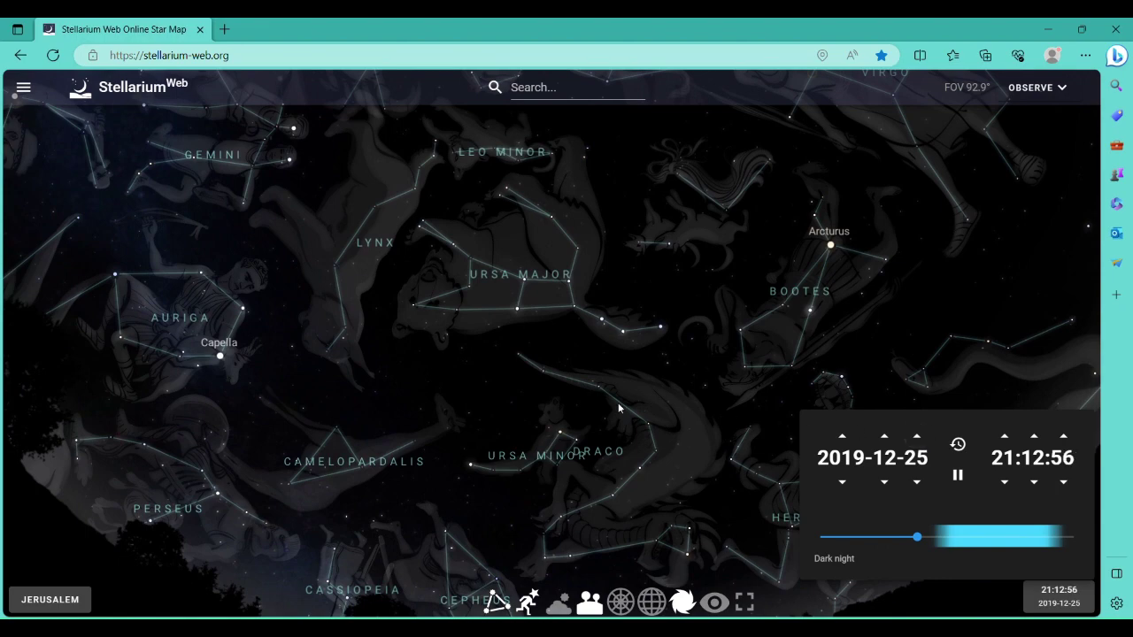
scroll(619, 408, "up", 2)
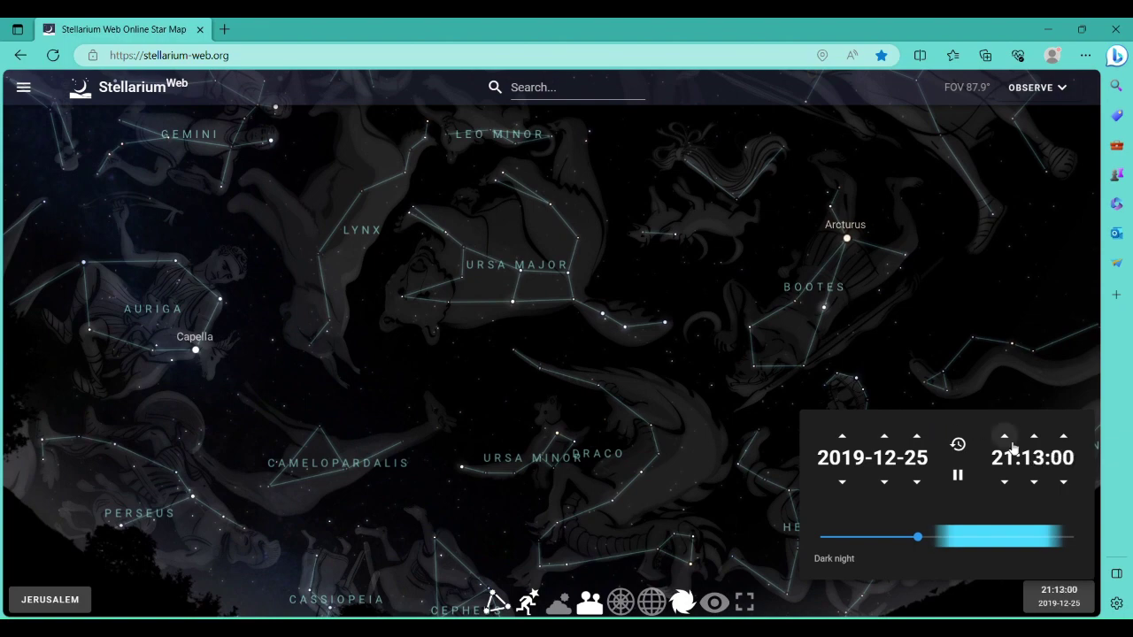
left_click(1004, 436)
left_click(1004, 437)
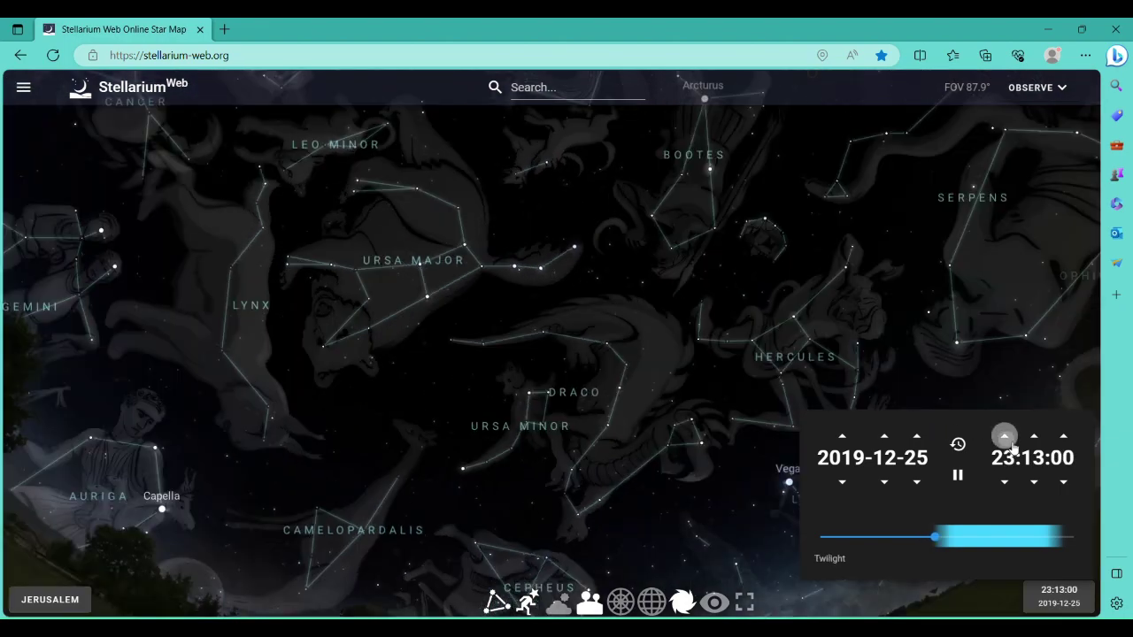
Pan to the southern horizon, hide the ground, and frame Sagittarius with the Sun and planets
left_click_drag(583, 359, 258, 126)
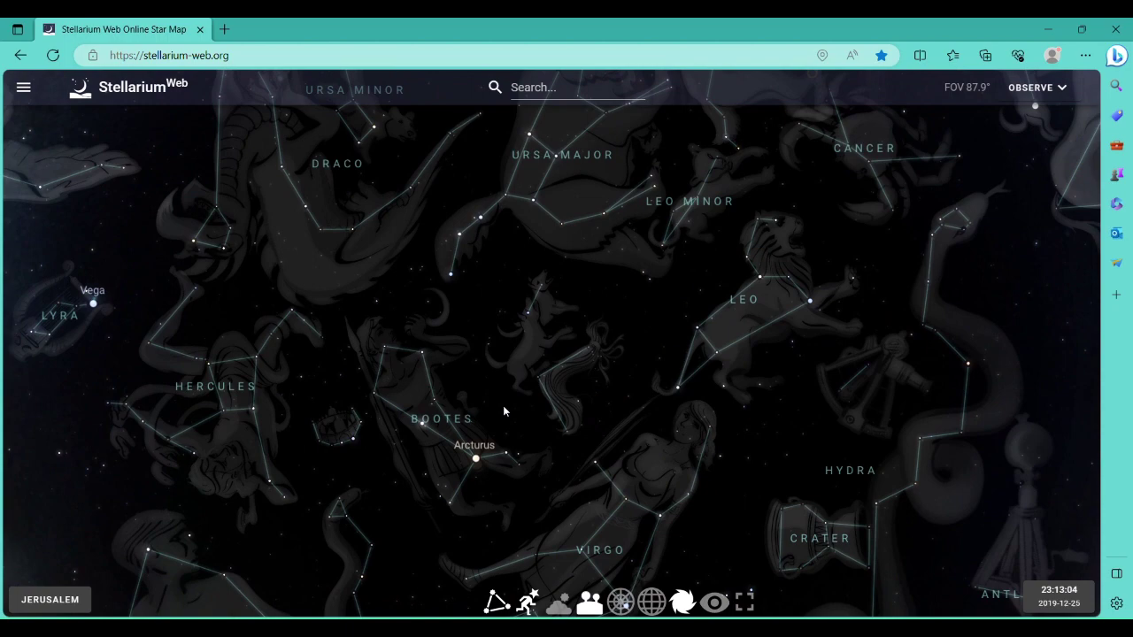
left_click_drag(503, 405, 499, 223)
left_click_drag(464, 354, 469, 158)
left_click_drag(444, 308, 455, 245)
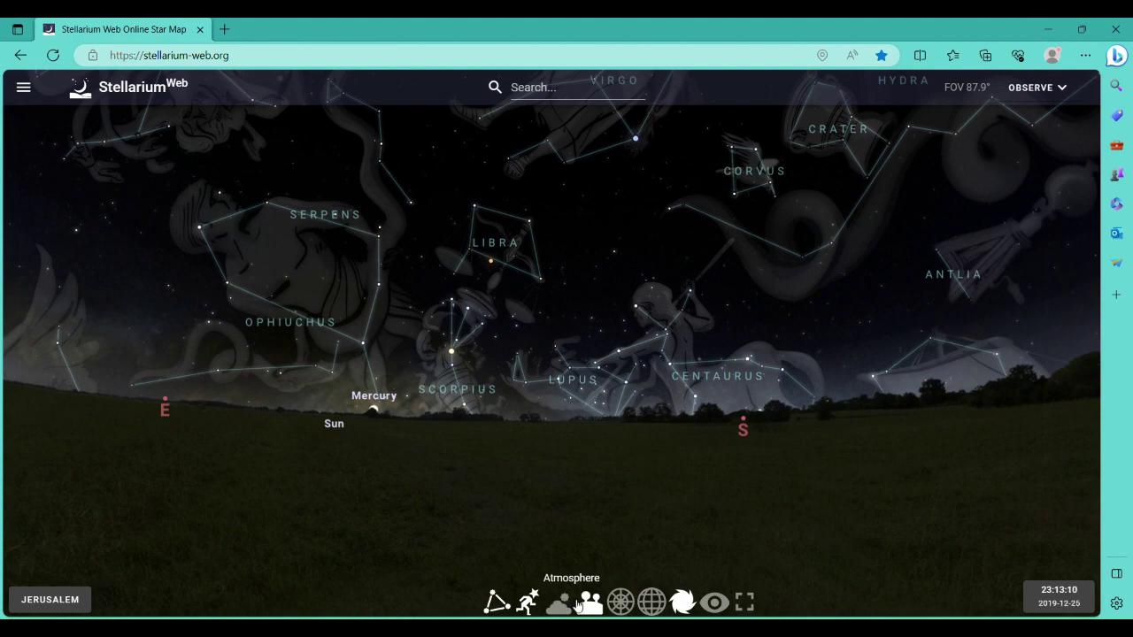
left_click(590, 605)
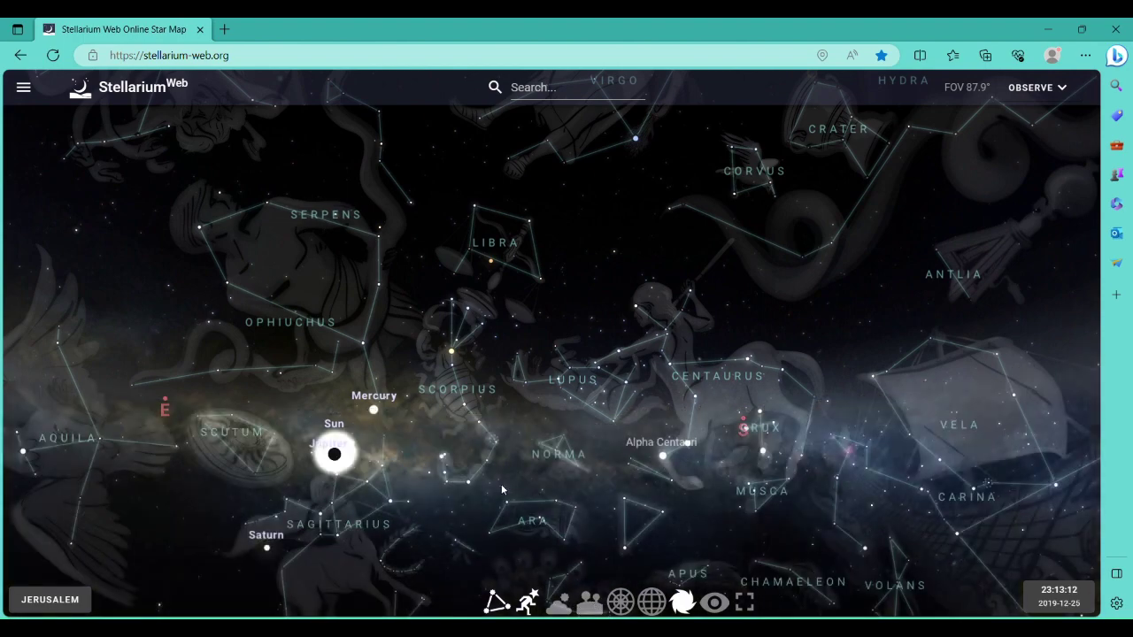
left_click_drag(461, 454, 581, 282)
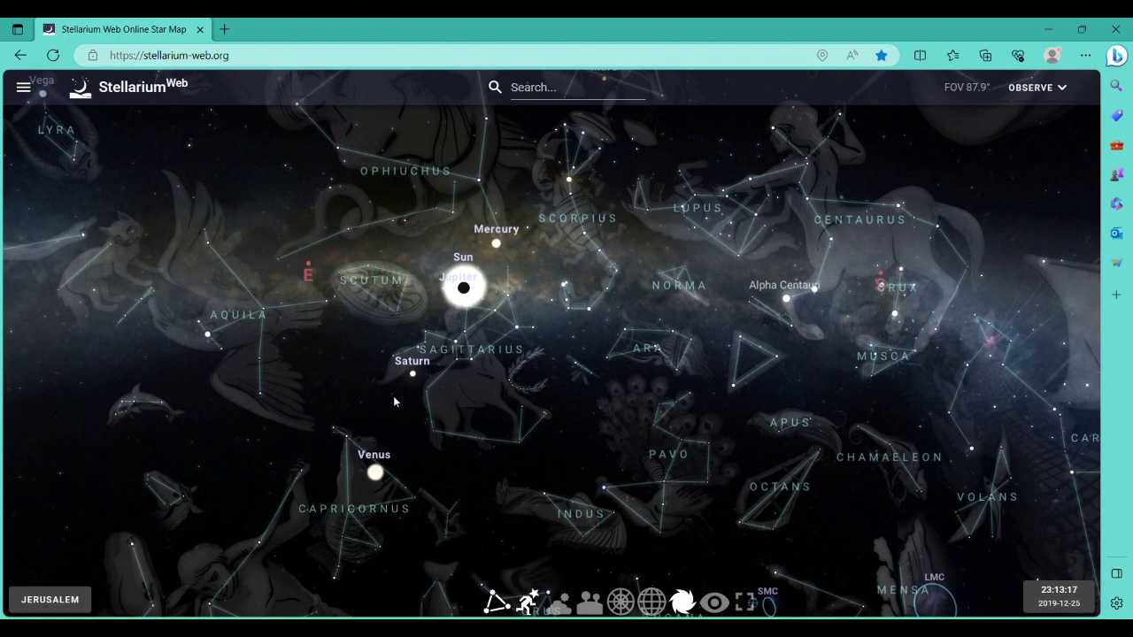
left_click_drag(394, 397, 400, 364)
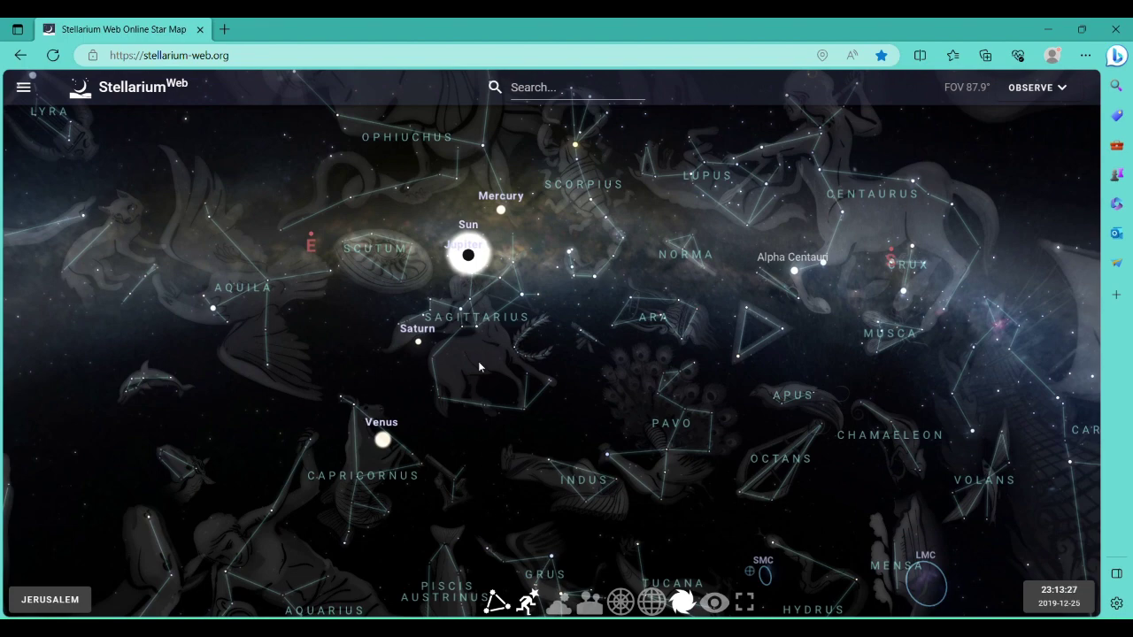
Toggle atmosphere and landscape, leaving both off for a dark Milky Way sky
left_click(559, 608)
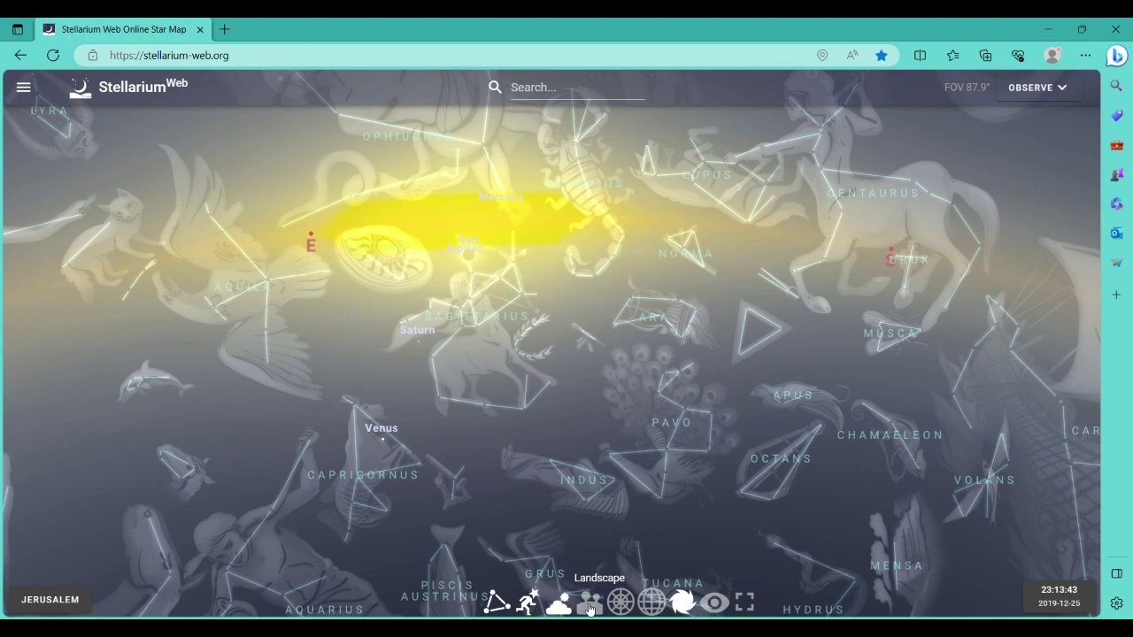
left_click(590, 607)
left_click(590, 607)
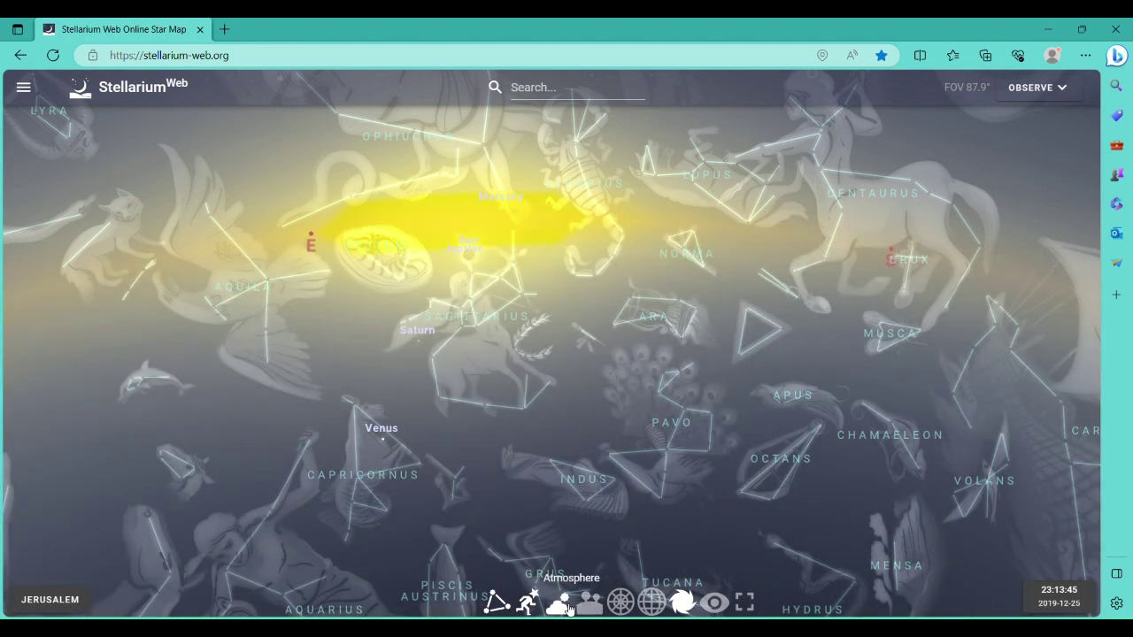
left_click(567, 609)
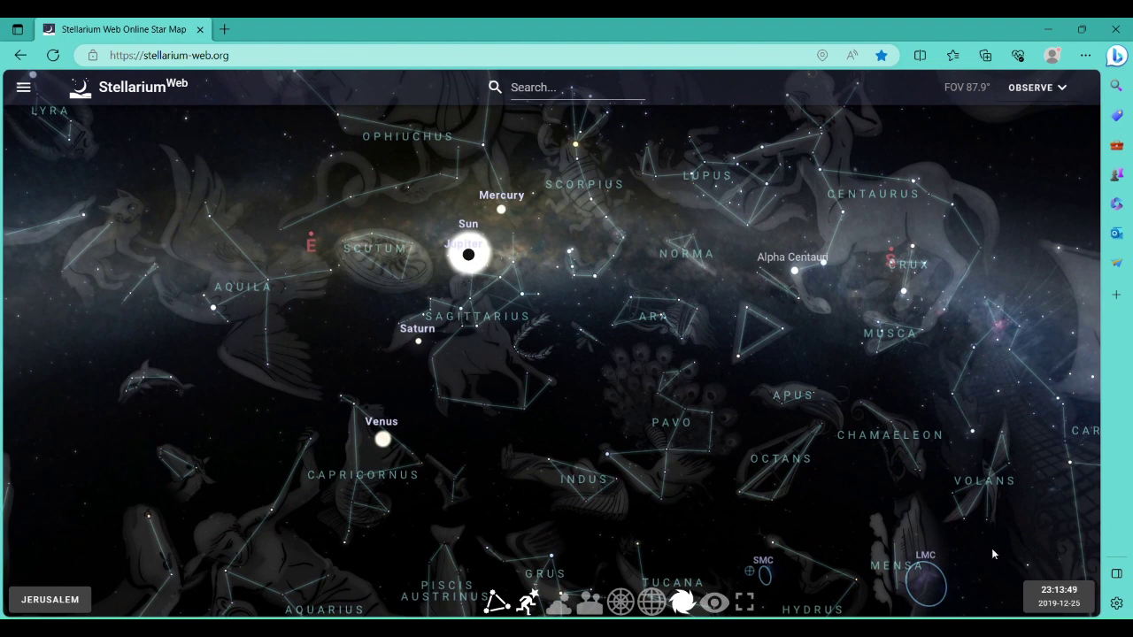
Step the clock back two hours from 23:13 to about 21:14, then select Sagittarius
left_click(1053, 594)
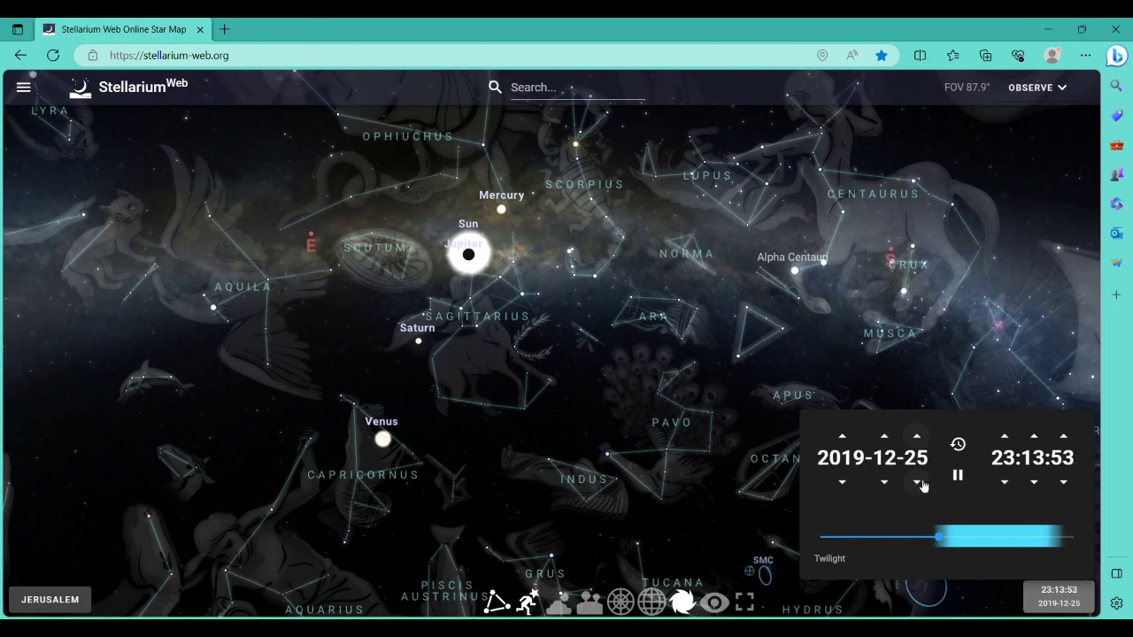
left_click(1005, 482)
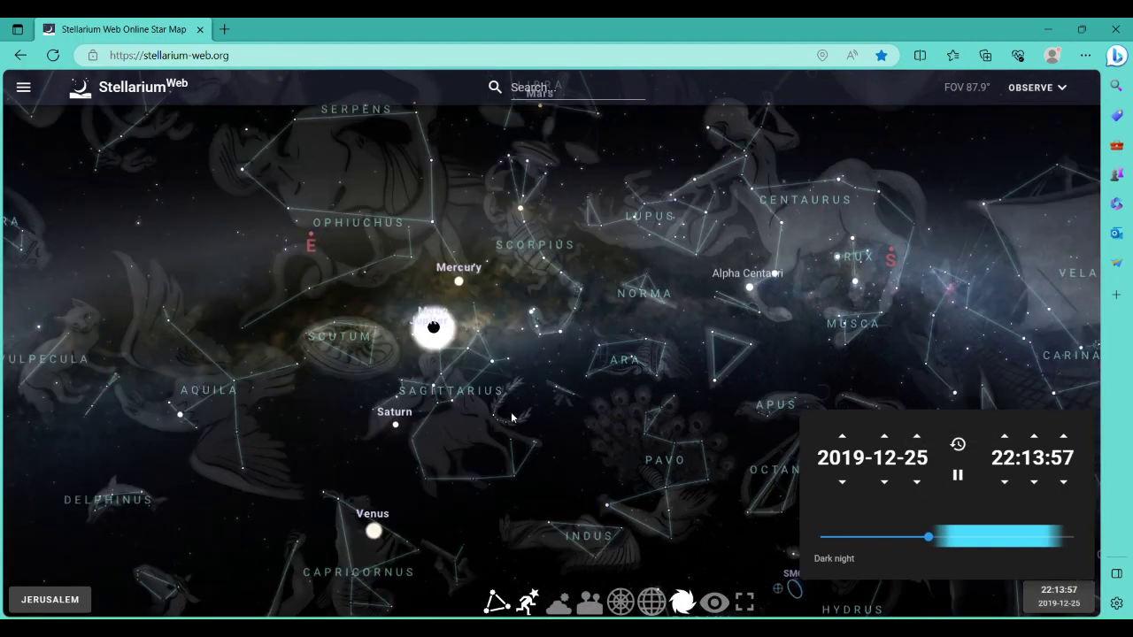
left_click(1005, 482)
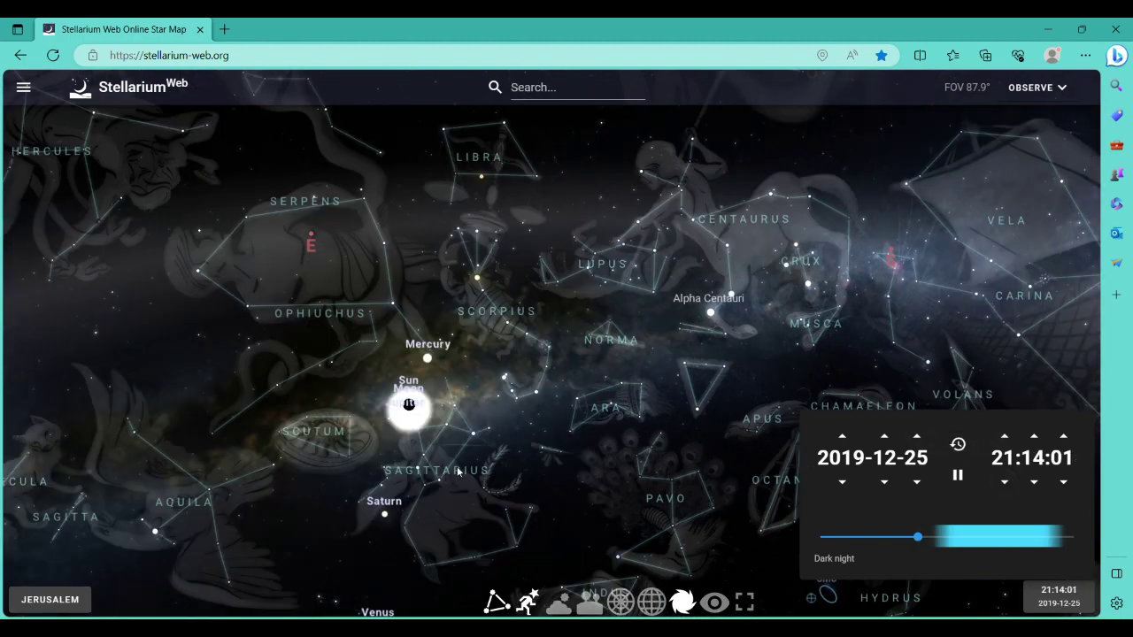
left_click(465, 472)
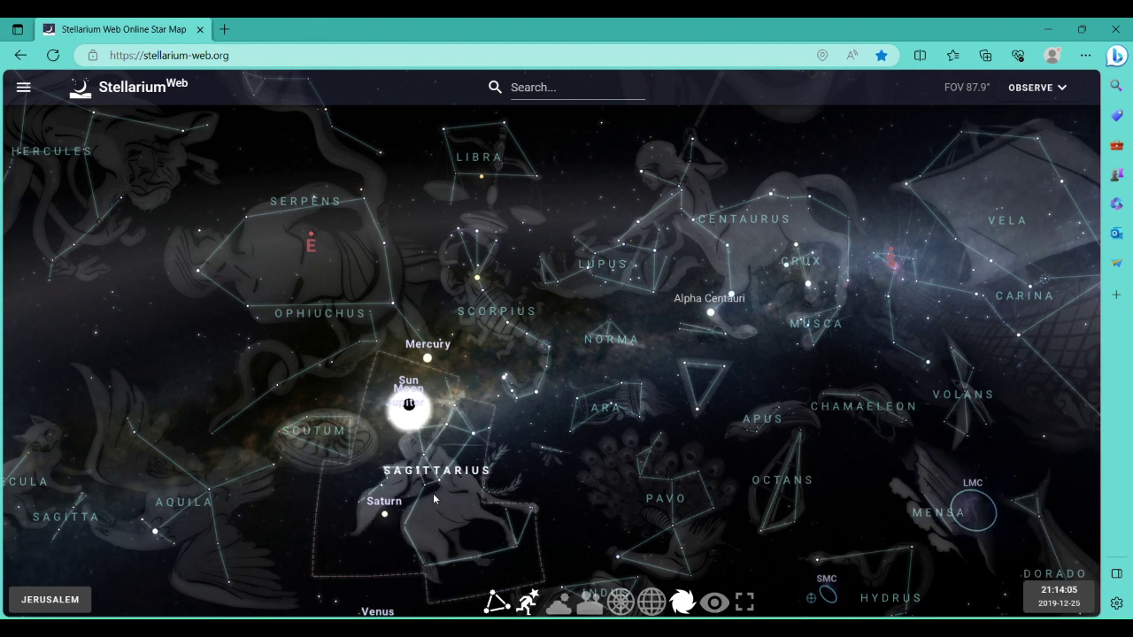
Centre the view on Sagittarius with its info card shown, then move the clock back twelve hours
left_click(441, 486)
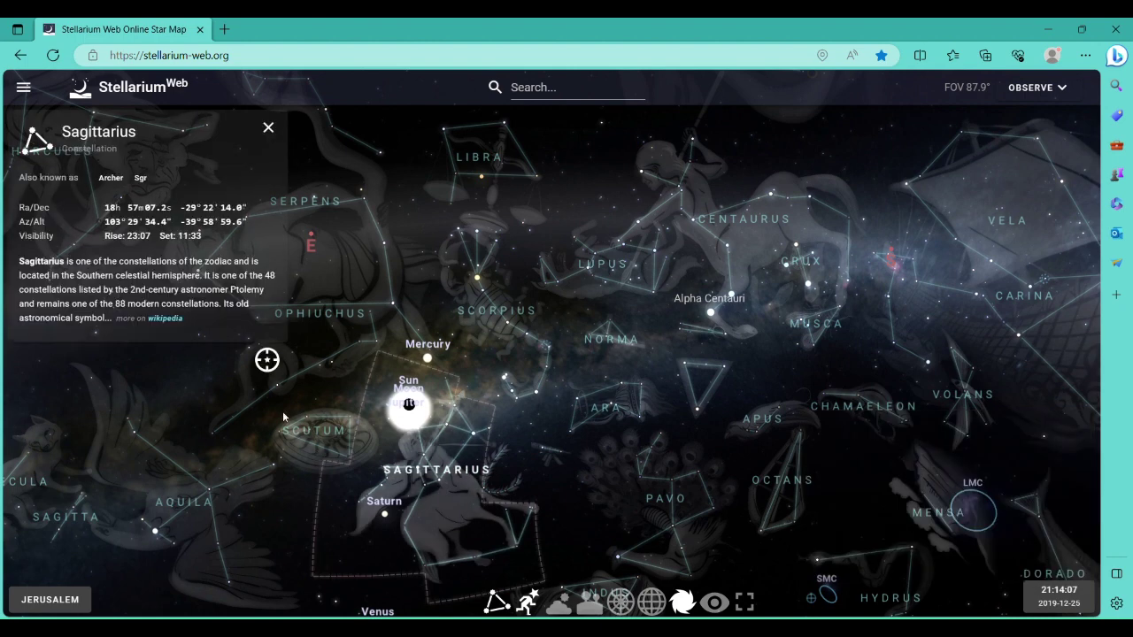
left_click(267, 360)
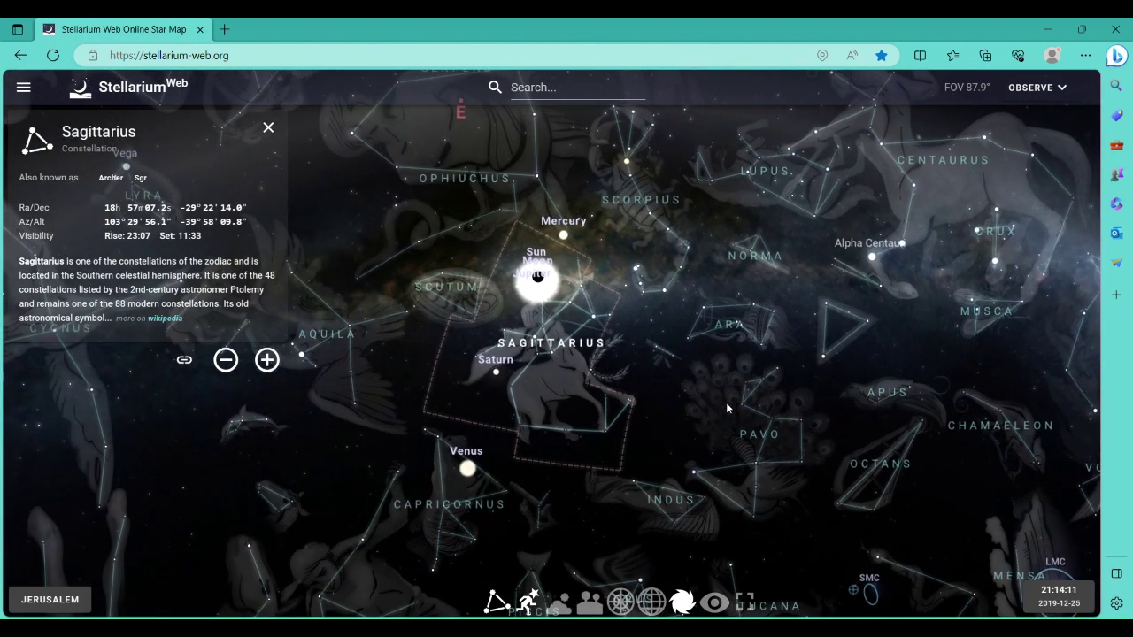
left_click(1058, 591)
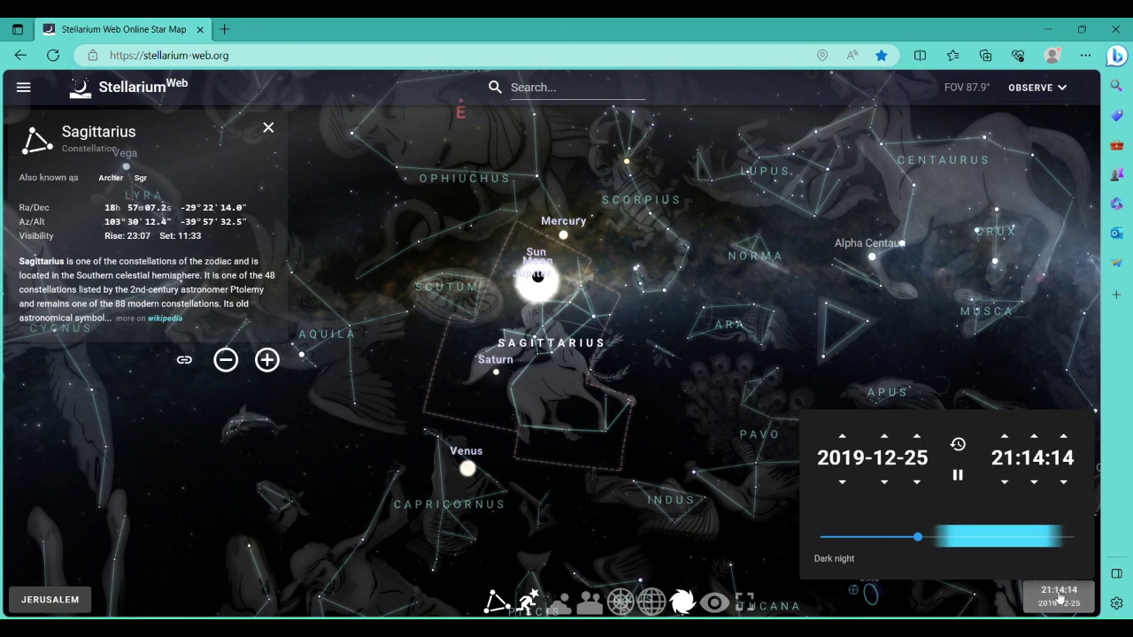
left_click(1005, 482)
left_click(1005, 482)
left_click(1004, 483)
left_click(1004, 482)
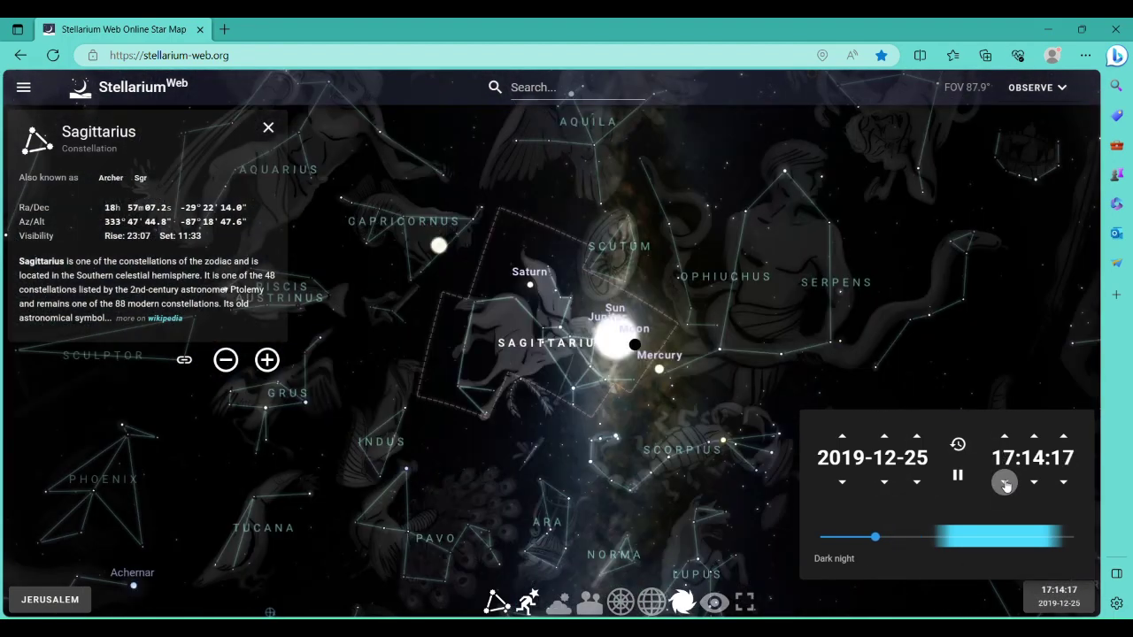
left_click(1005, 482)
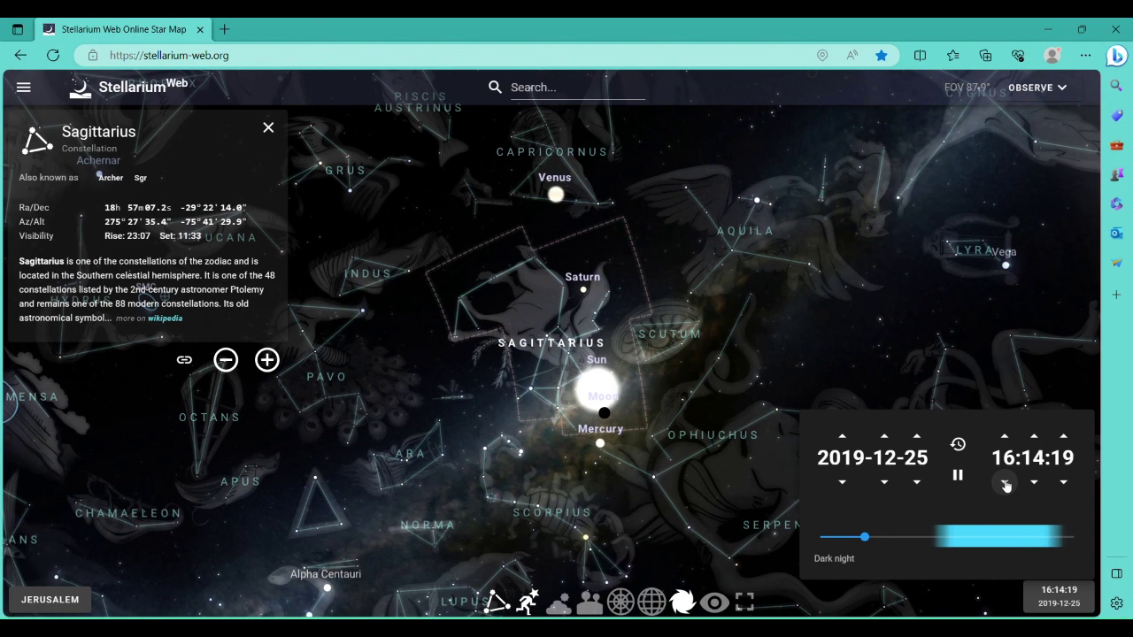
left_click(1005, 482)
left_click(1004, 482)
left_click(1004, 482)
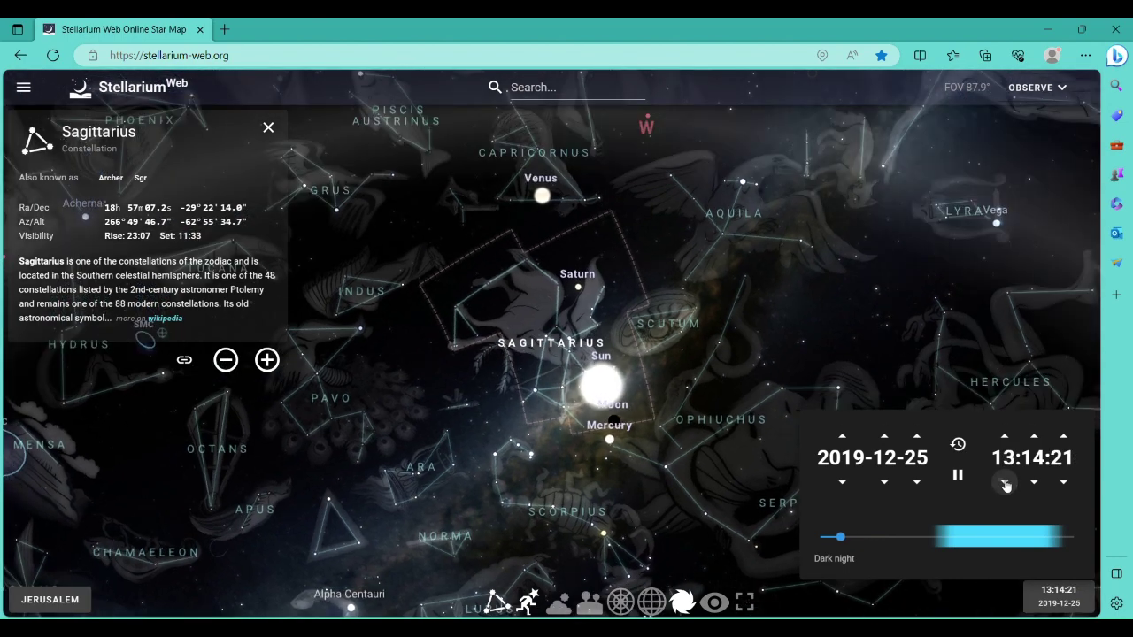
left_click(1004, 483)
left_click(1004, 482)
left_click(1005, 482)
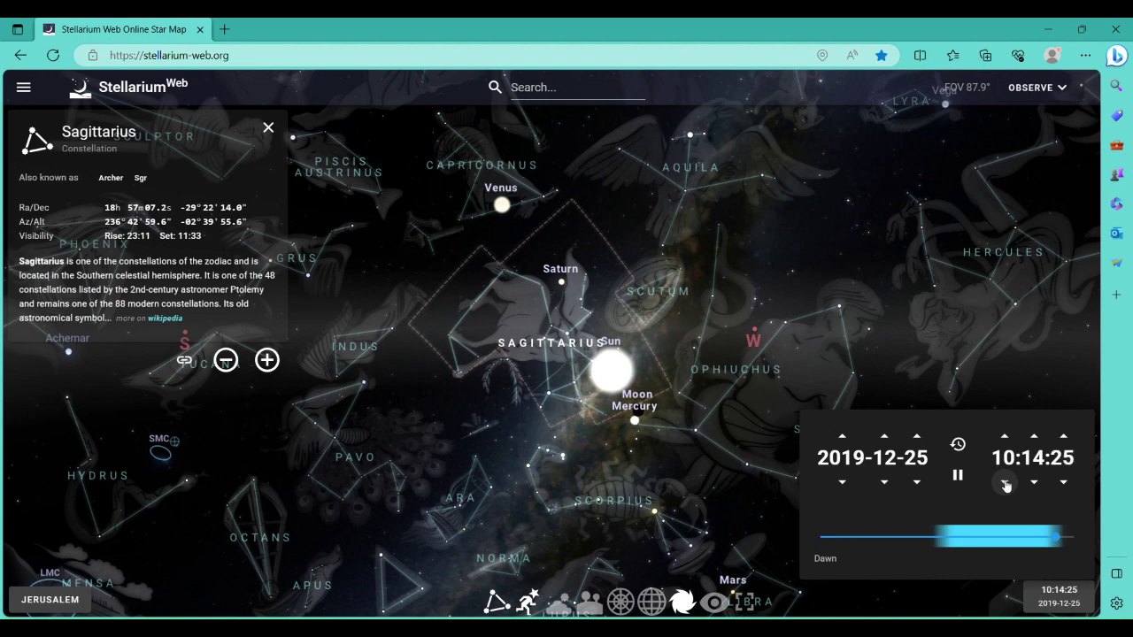
left_click(1004, 482)
left_click(1004, 482)
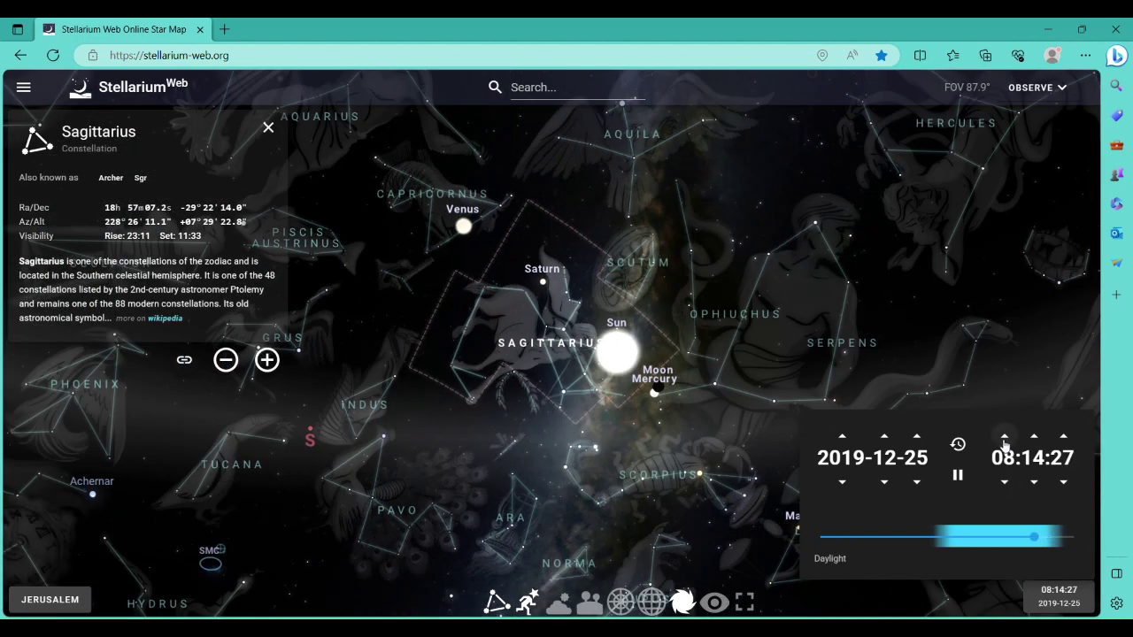
Advance the clock twelve hours, ending at 22:14 on 2019-12-25
left_click(1005, 437)
left_click(1004, 436)
left_click(1004, 437)
left_click(1004, 436)
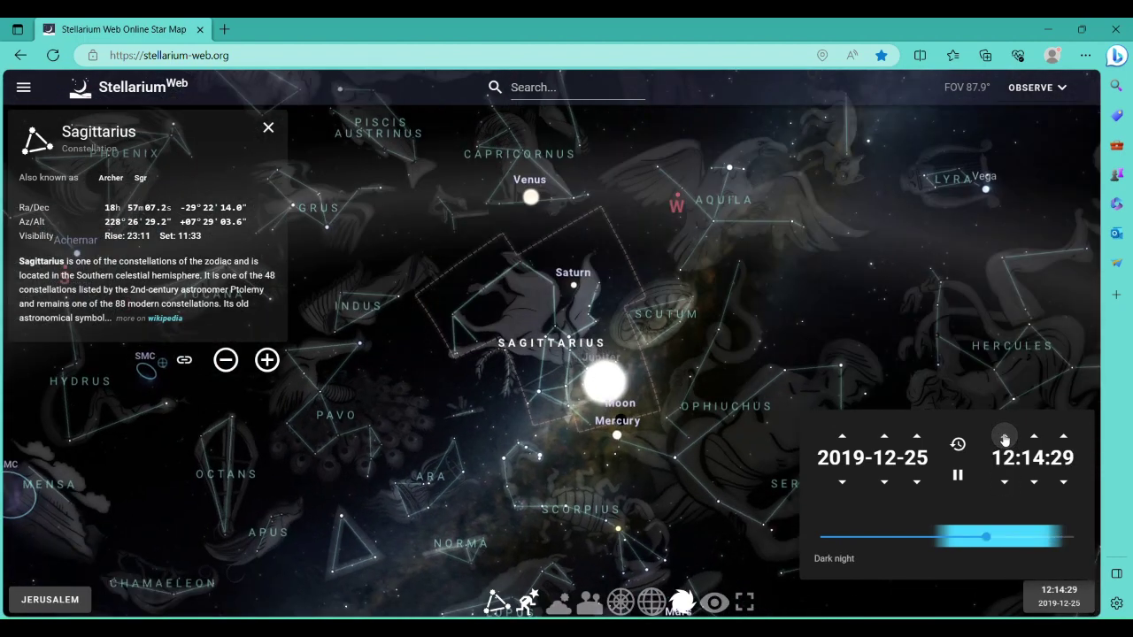
left_click(1004, 436)
left_click(1004, 436)
left_click(1005, 436)
left_click(1004, 436)
left_click(1005, 437)
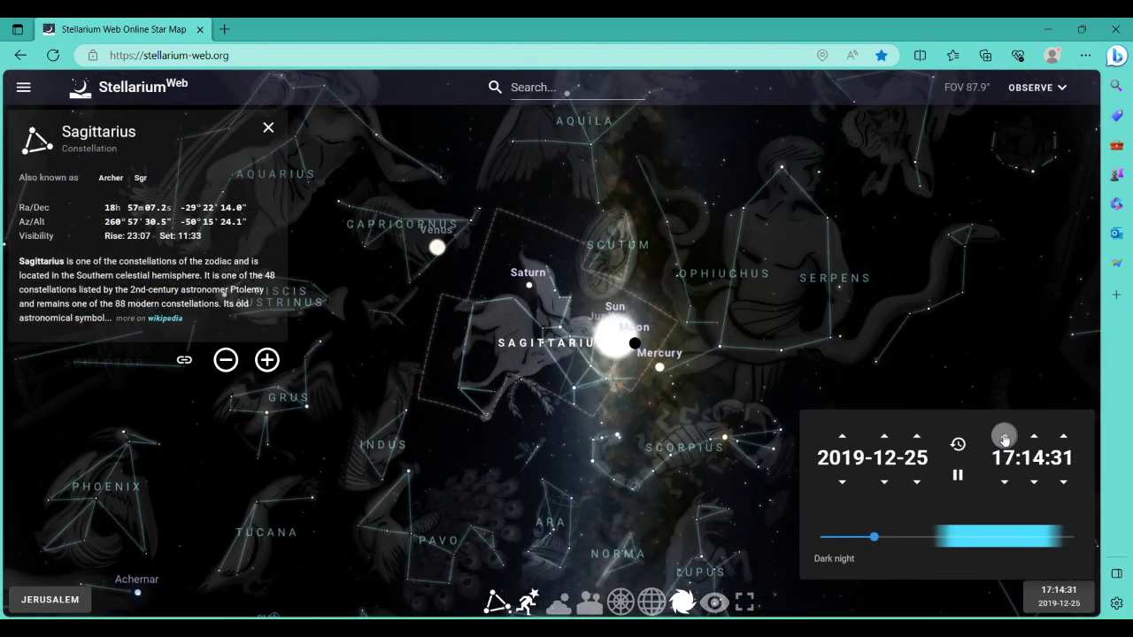
left_click(1005, 436)
left_click(1005, 436)
left_click(1004, 437)
left_click(1005, 437)
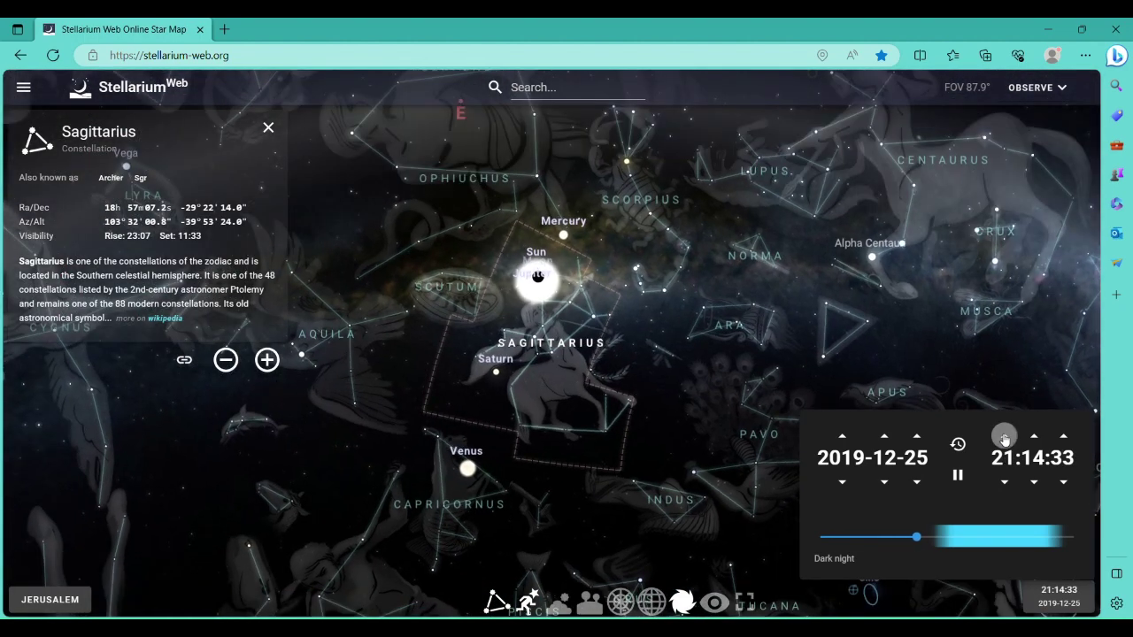
left_click(1004, 437)
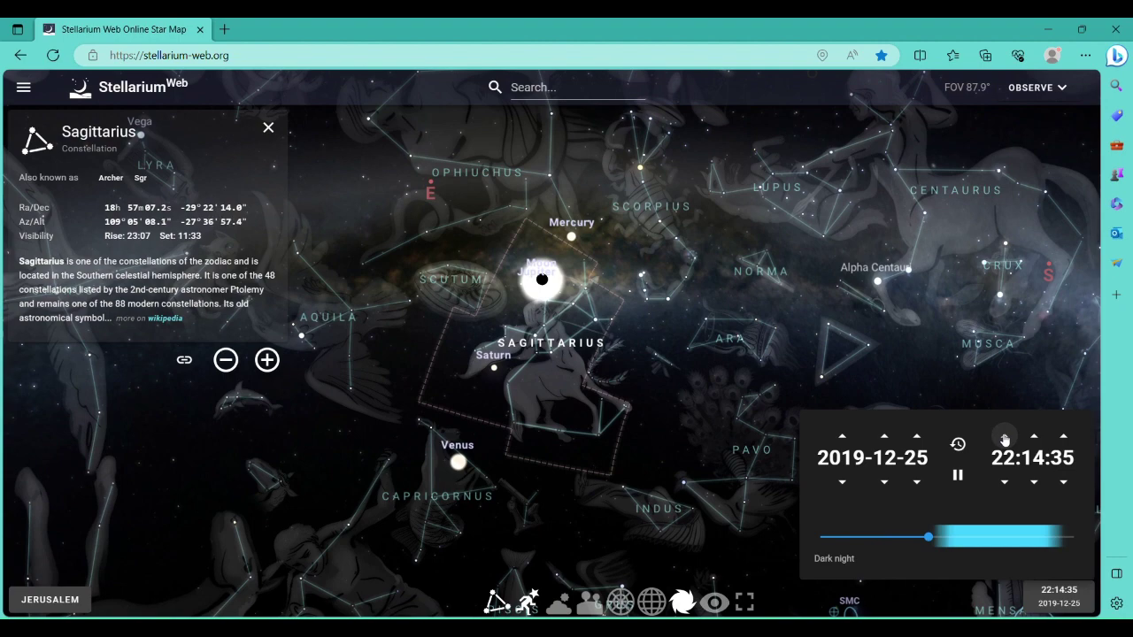
left_click(1004, 436)
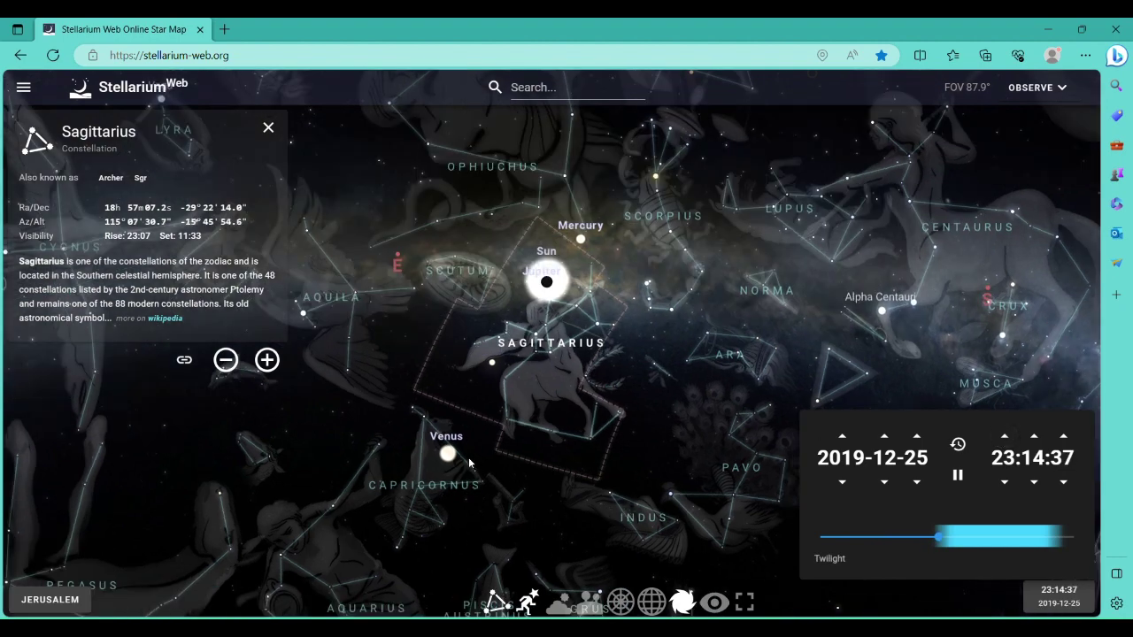